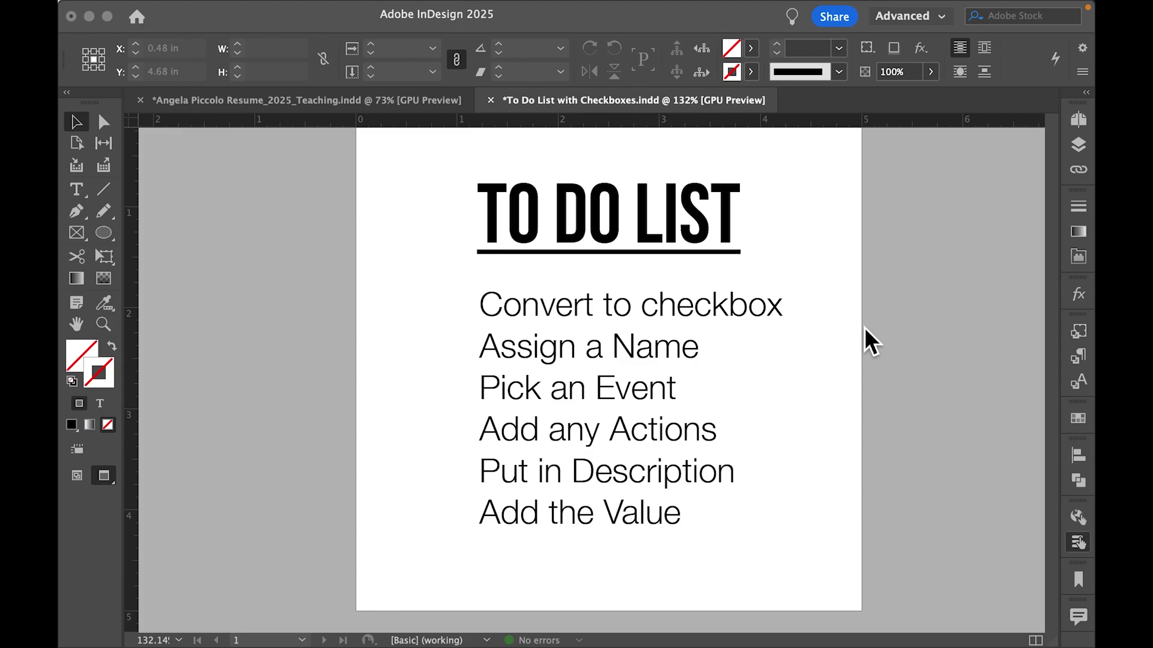
Step: Draw a small square left of Convert to checkbox and give it a Black stroke
left_click(864, 327)
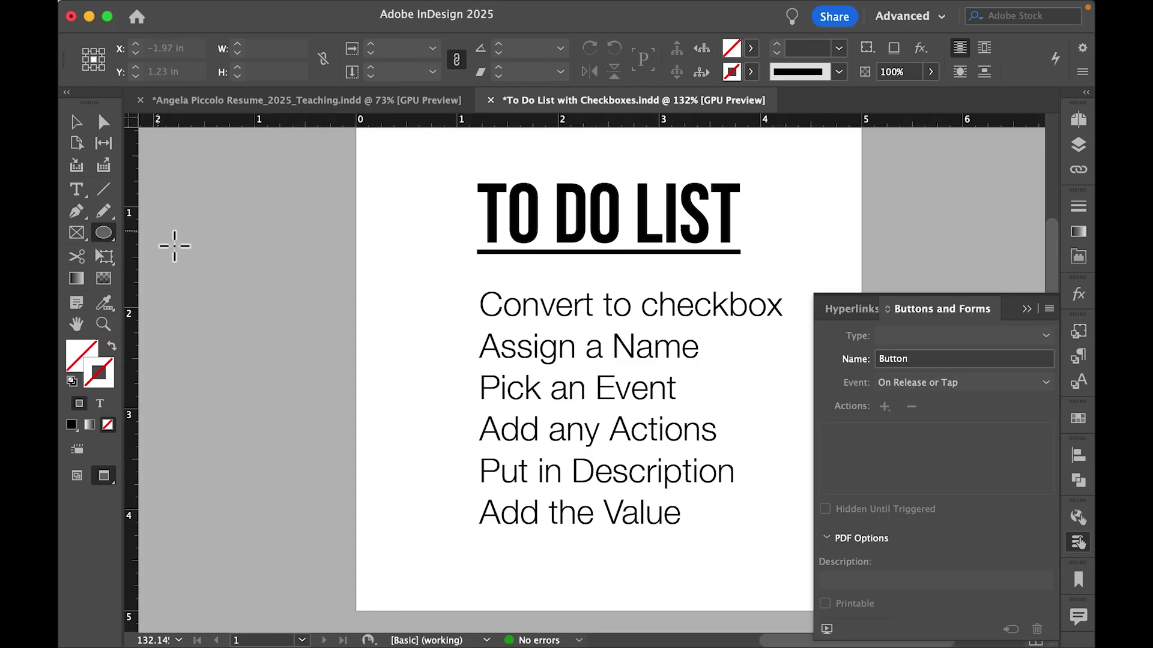
left_click(110, 236)
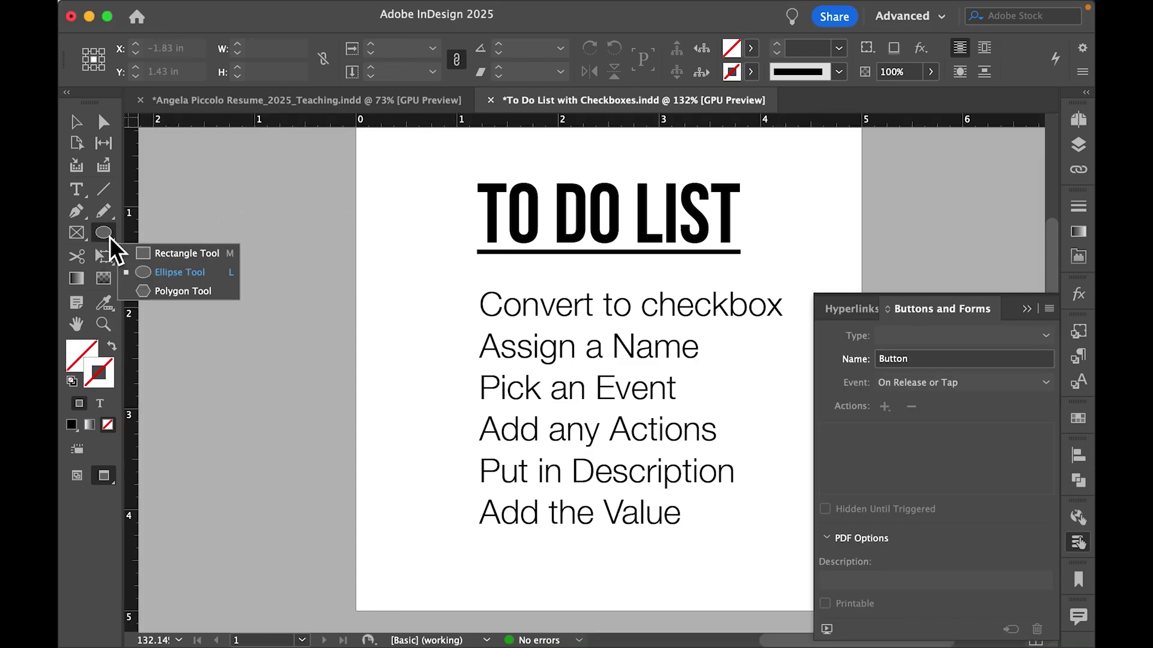
left_click(182, 251)
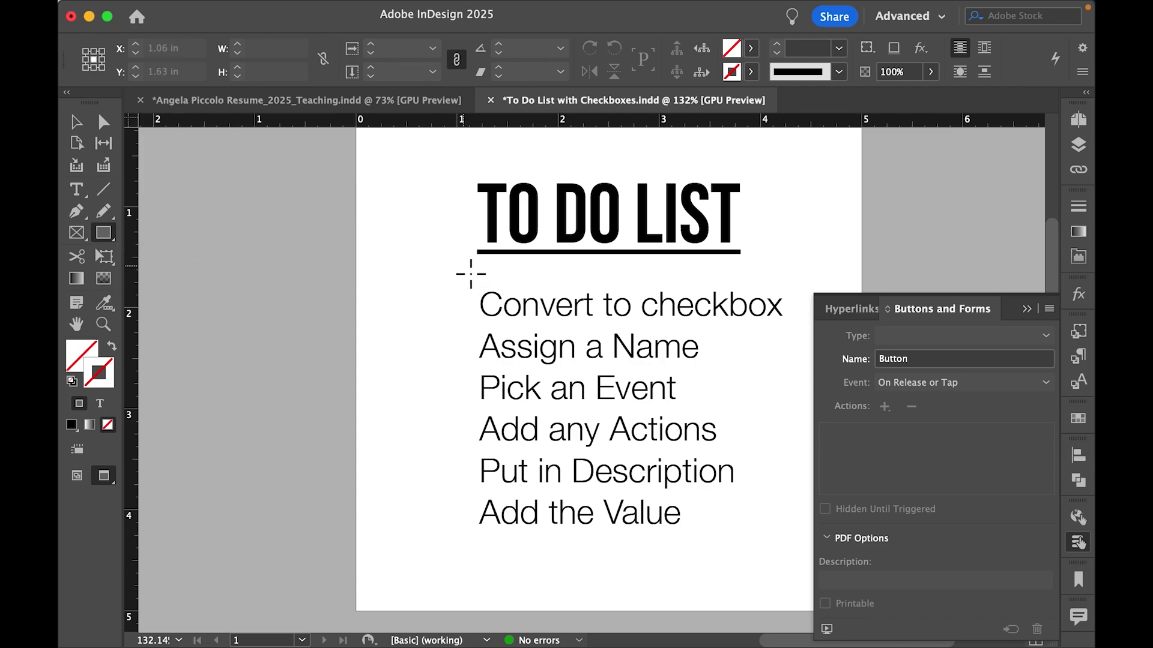
left_click_drag(437, 293, 477, 329)
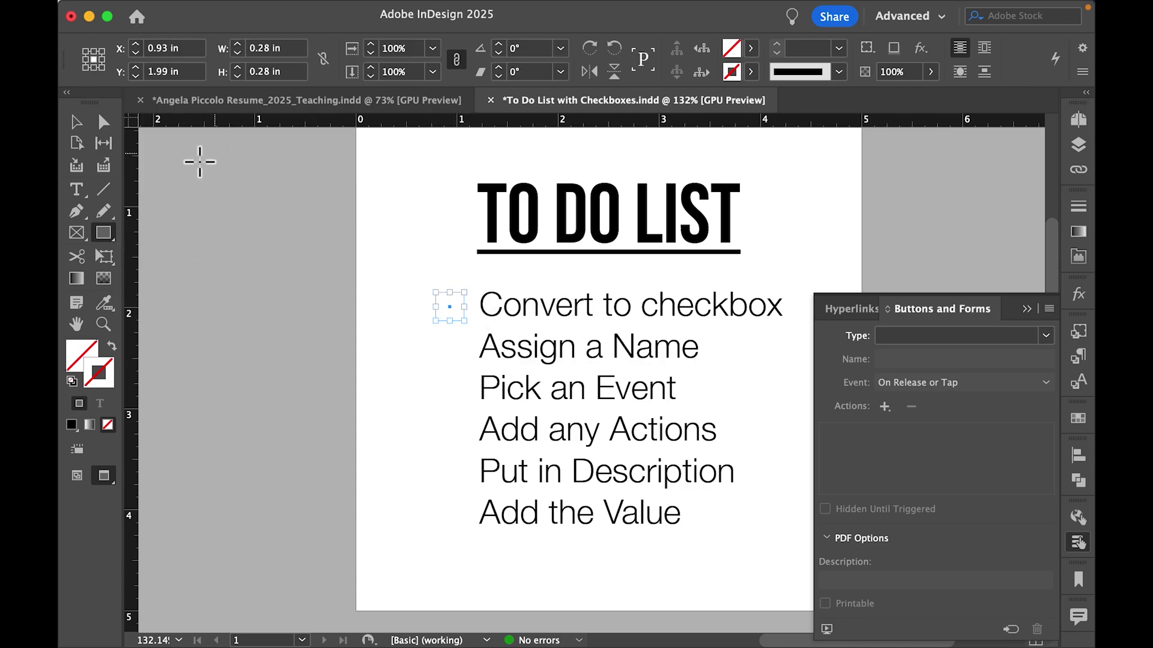
left_click(84, 124)
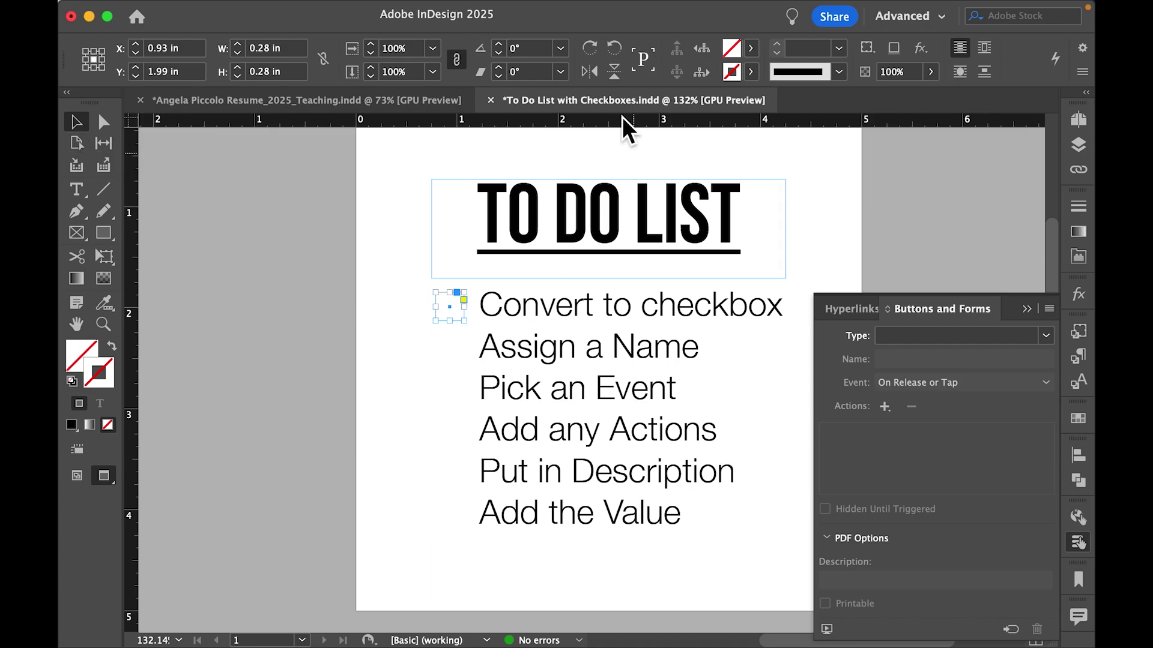
left_click(754, 73)
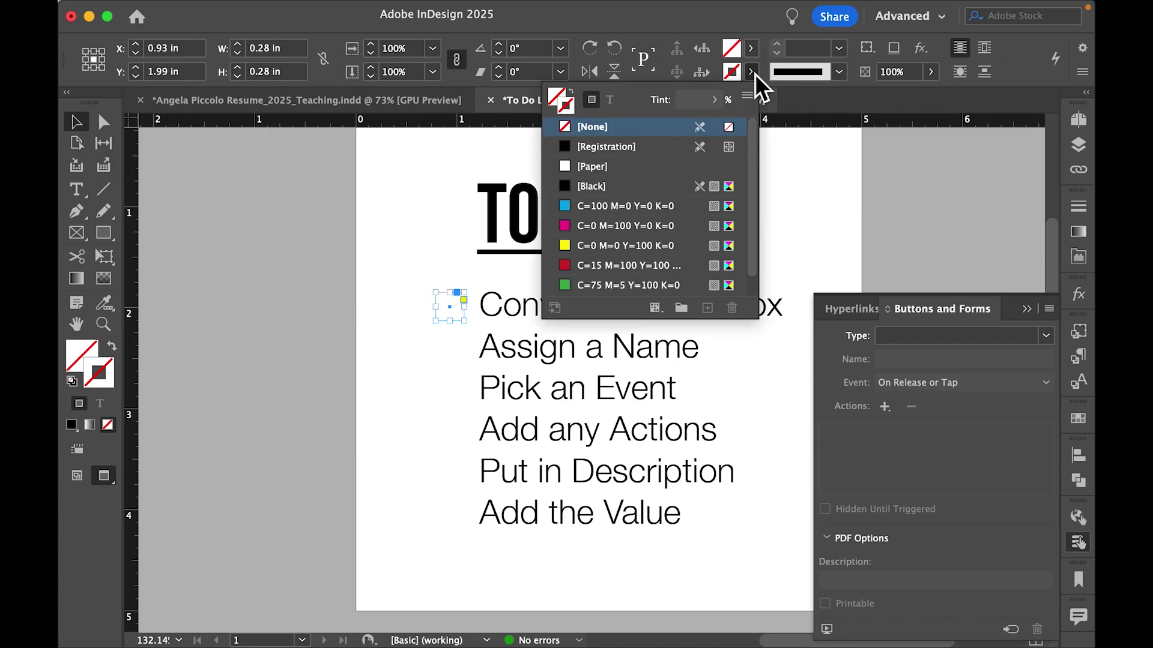
left_click(664, 188)
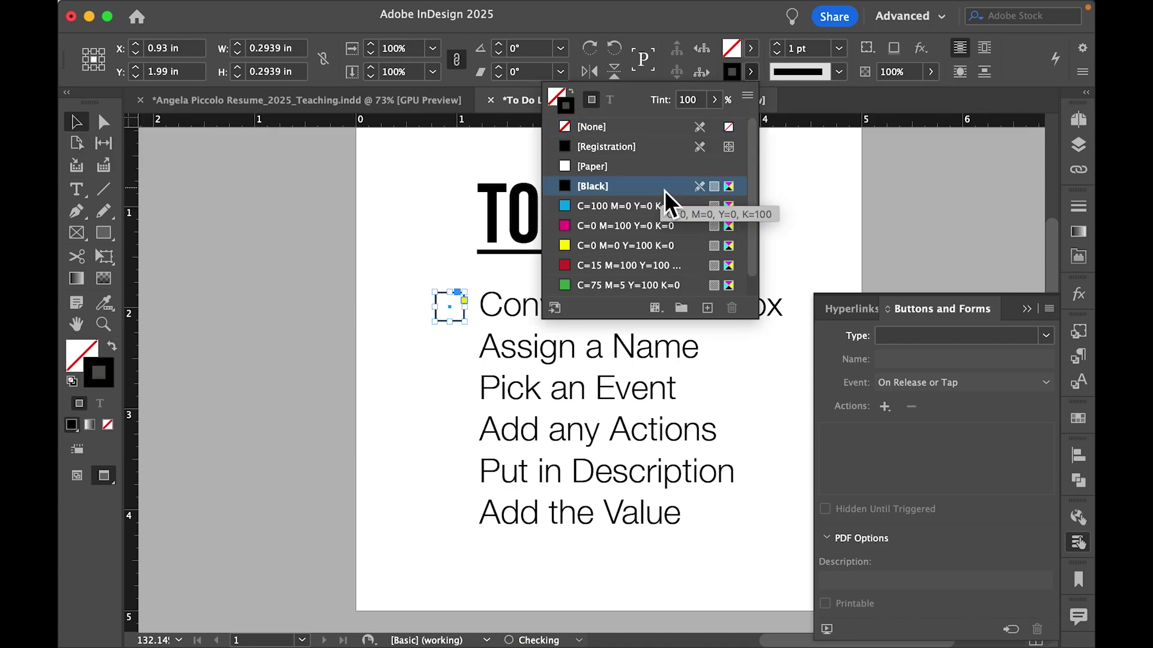
left_click(386, 278)
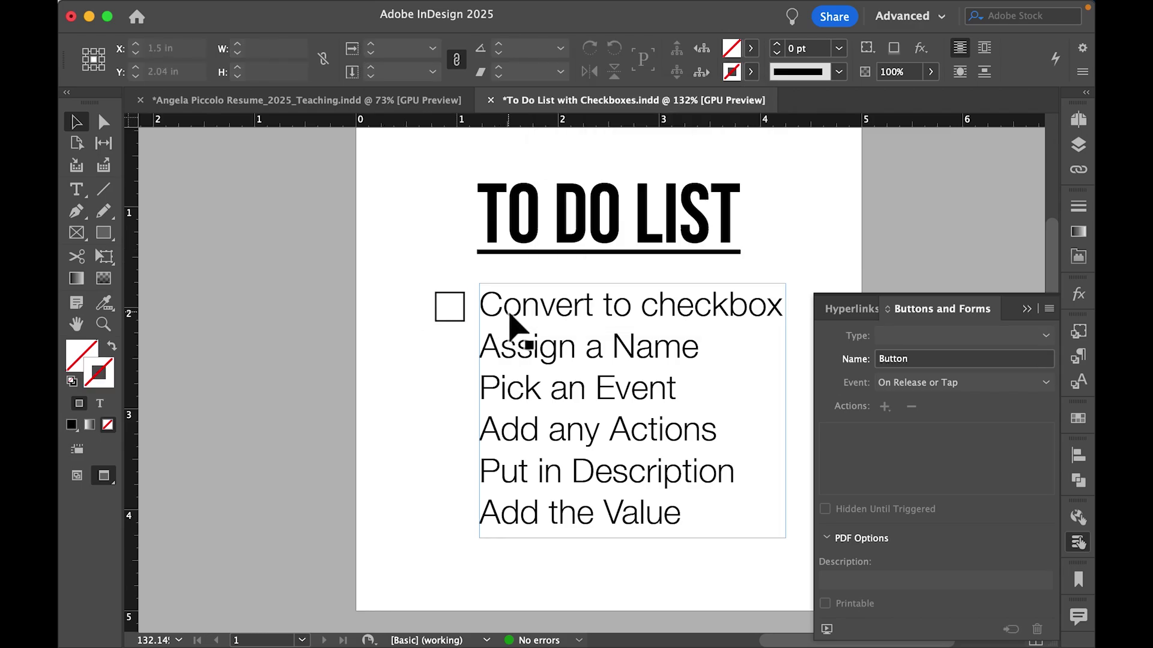
Step: Nudge the square up beside the text, shrink it to 0.275 in, and fit the page
left_click(453, 313)
scroll(458, 324, "up", 5)
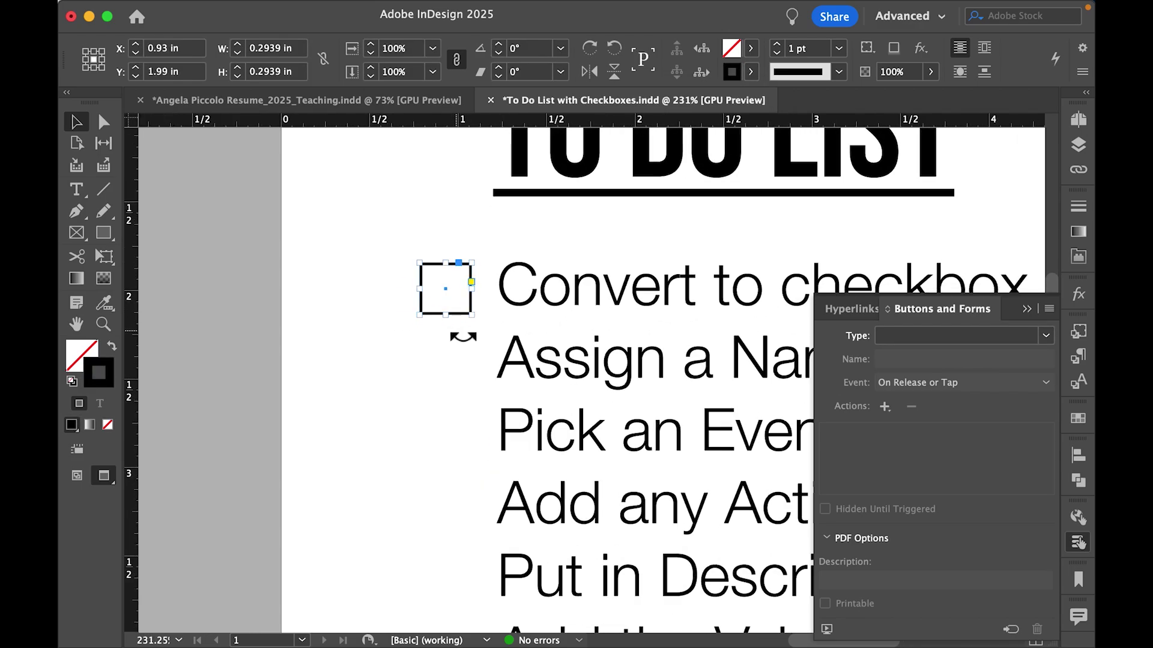
left_click_drag(456, 317, 452, 306)
left_click(445, 365)
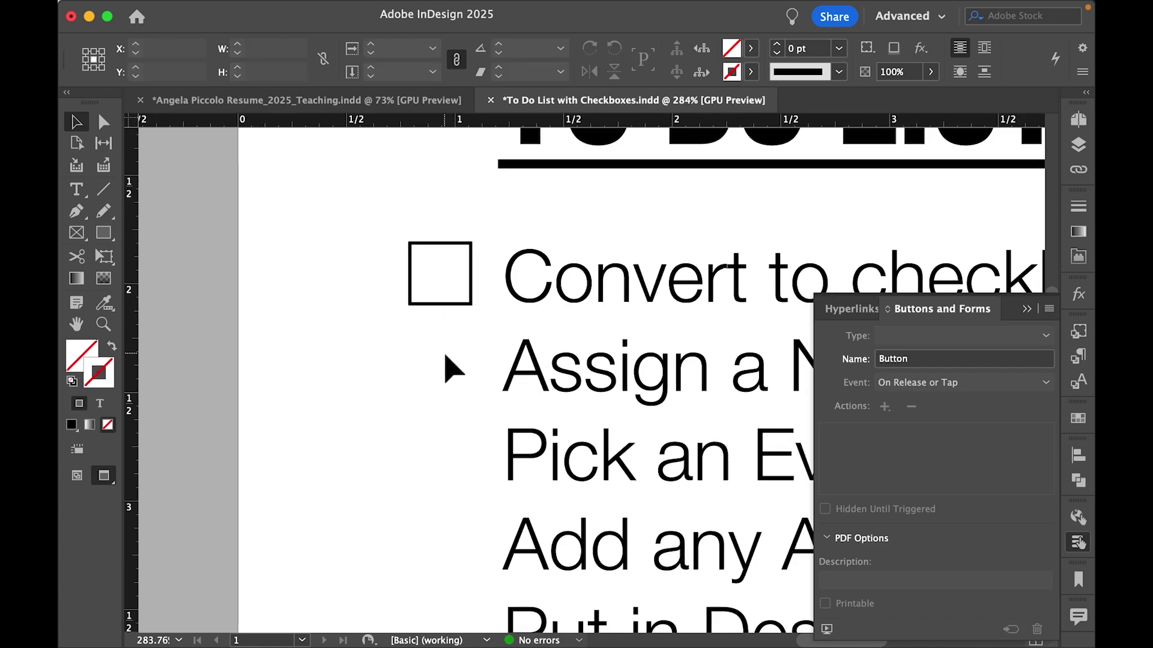
scroll(445, 365, "down", 3)
left_click(418, 302)
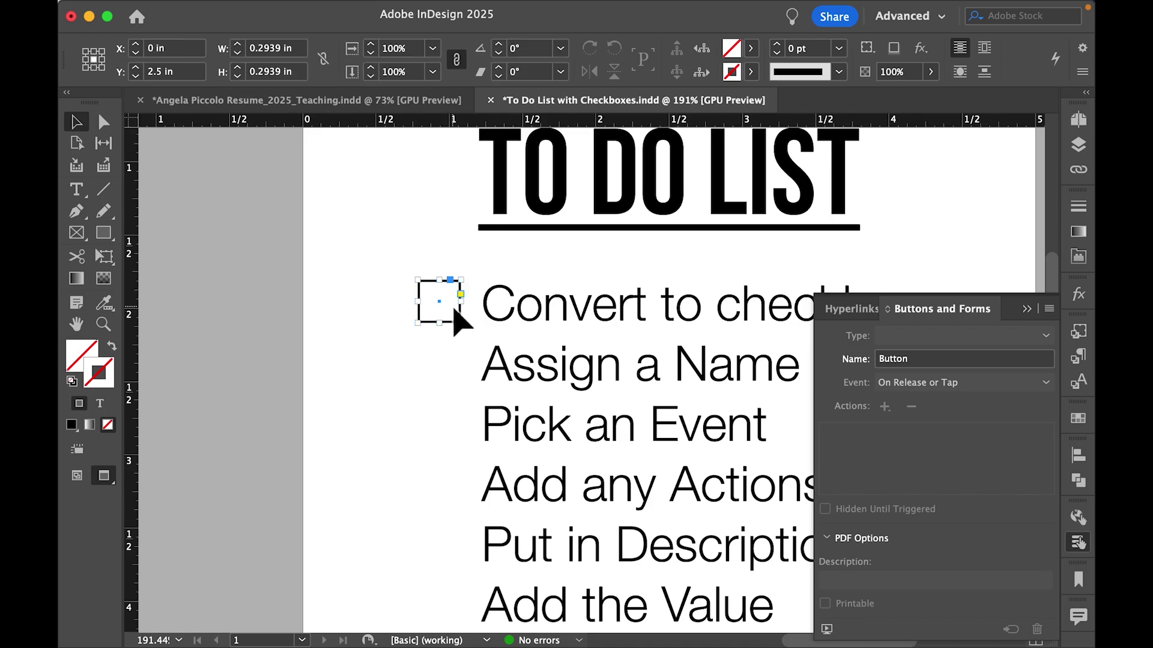
left_click_drag(461, 323, 456, 319)
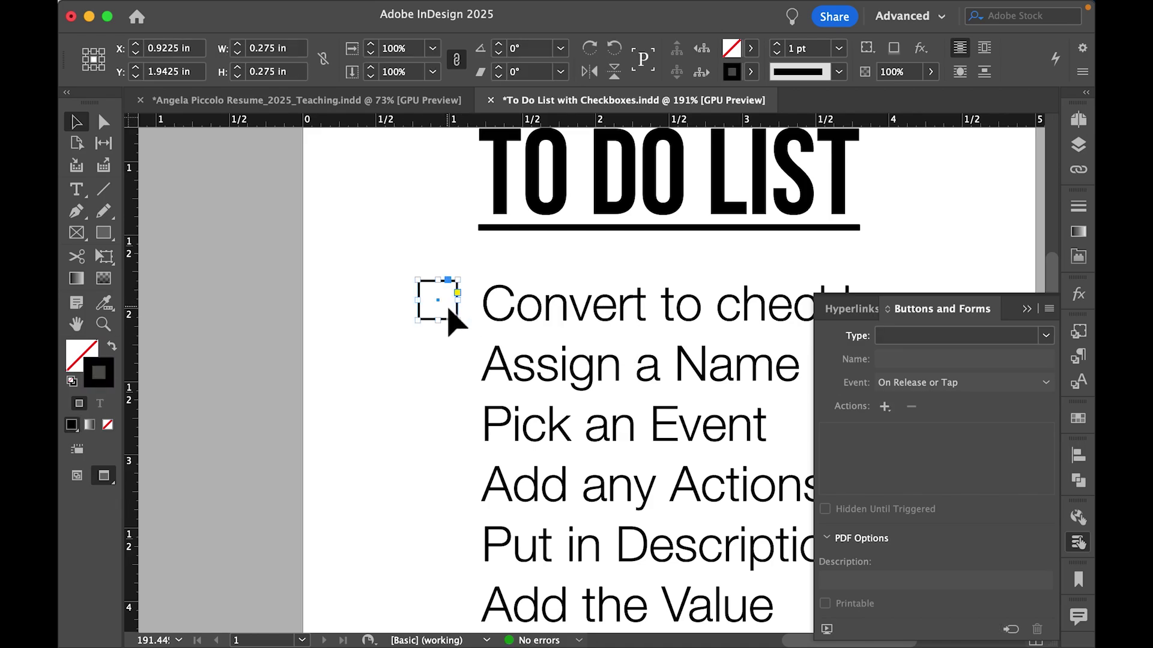
left_click(363, 335)
key("super+0")
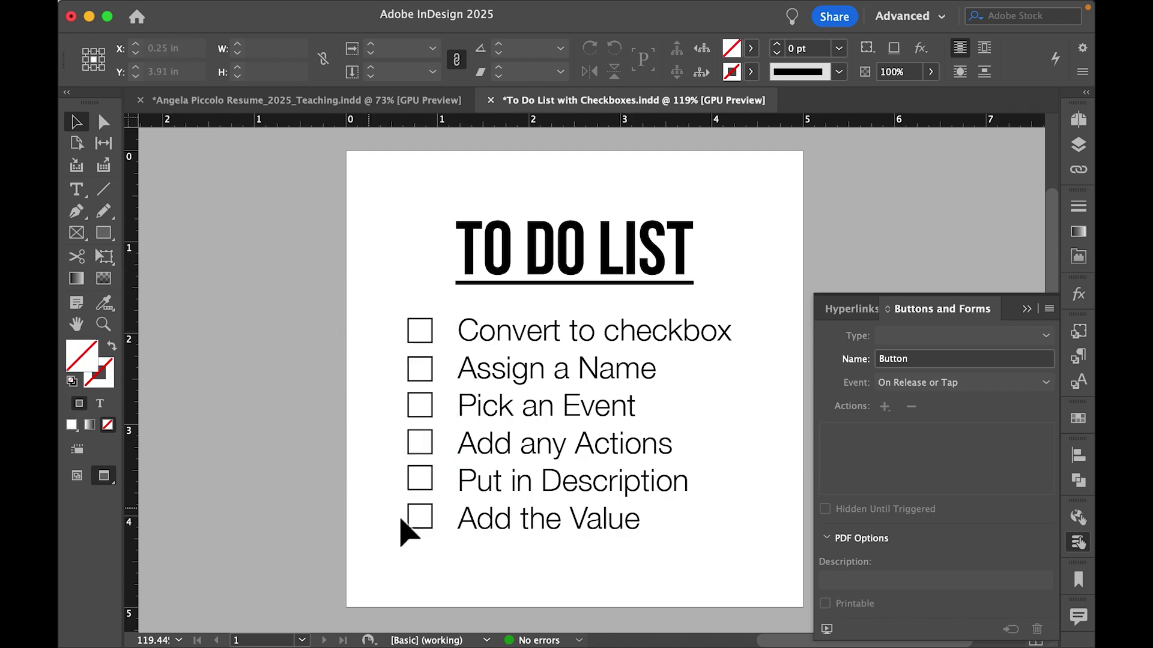
Step: Select the six boxes without the heading and set their type to Check Box
left_click_drag(395, 280, 451, 545)
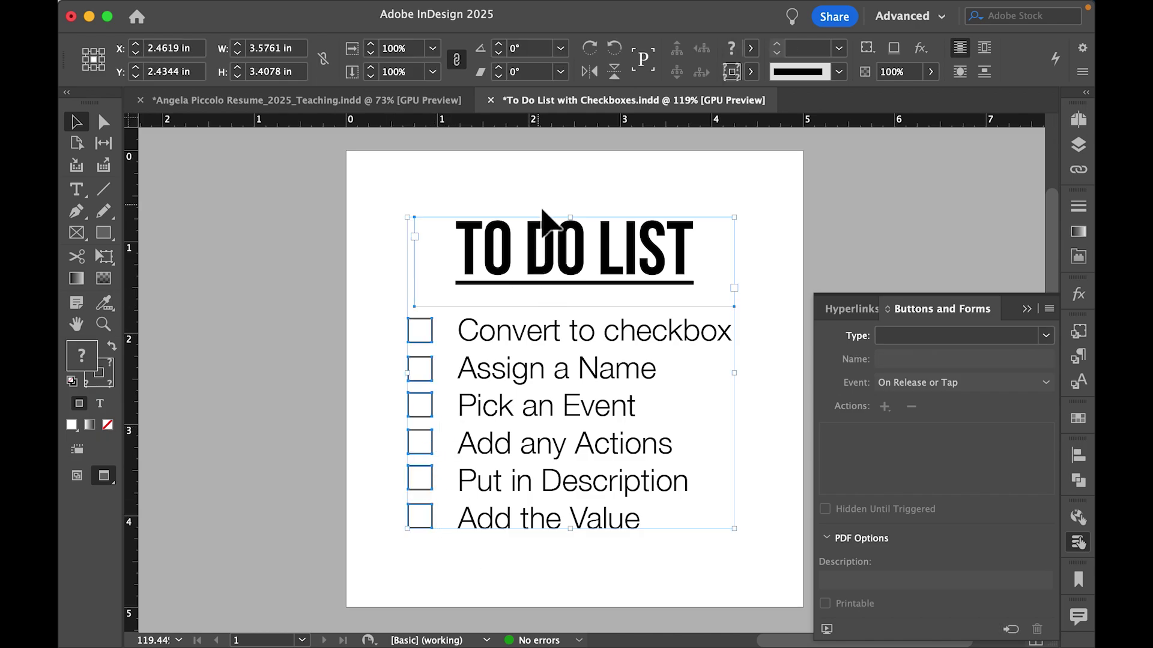
left_click(564, 251, "shift")
left_click(966, 332)
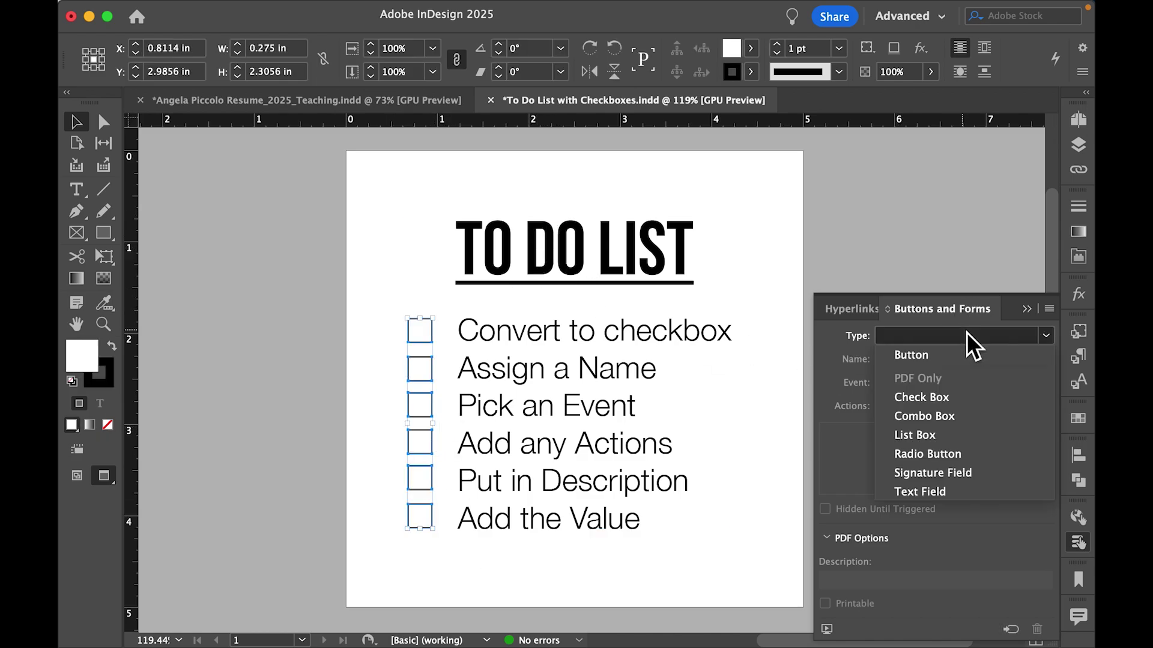
left_click(942, 396)
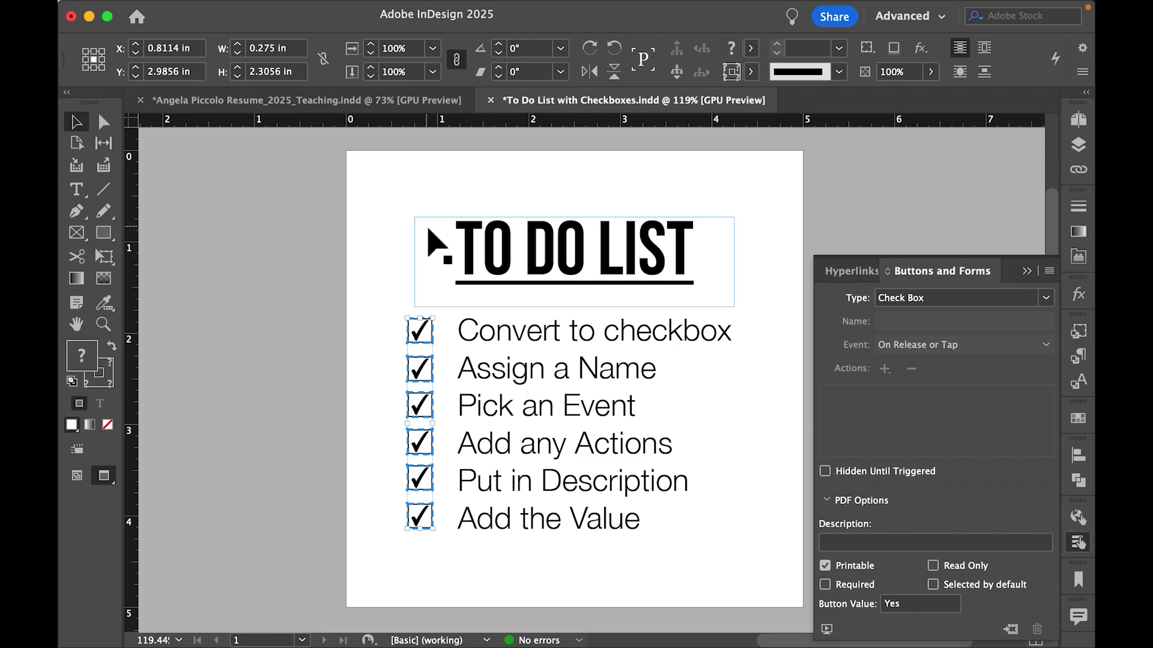
Step: Undo the conversion twice and make only the first box a Check Box field
key("super+z")
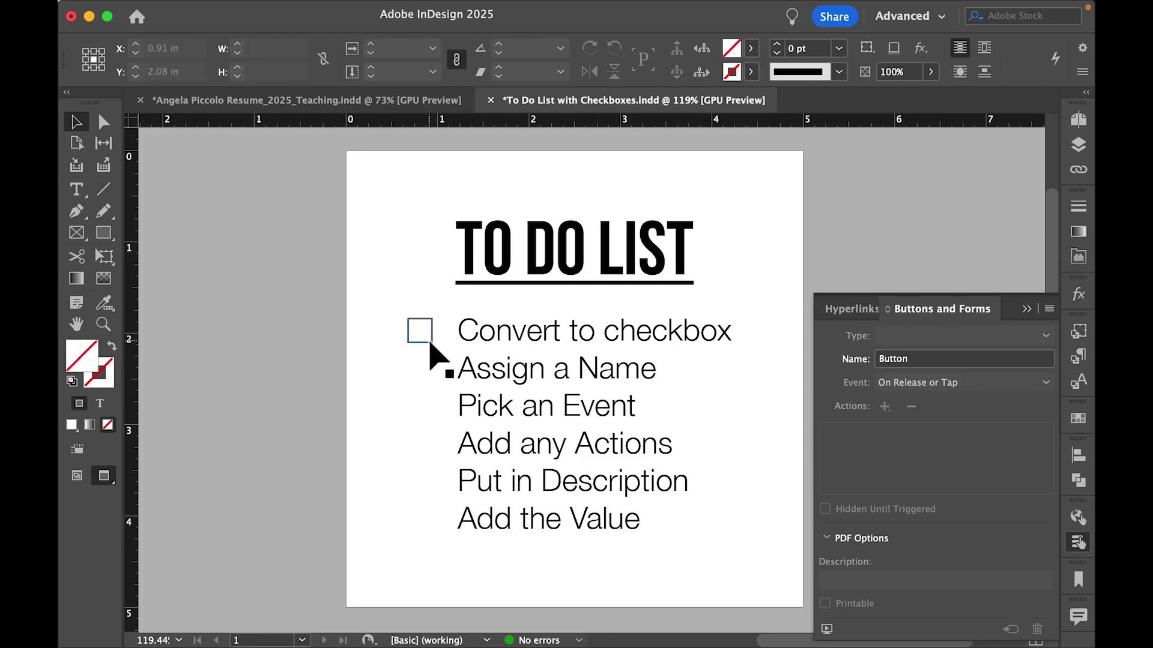
key("super+z")
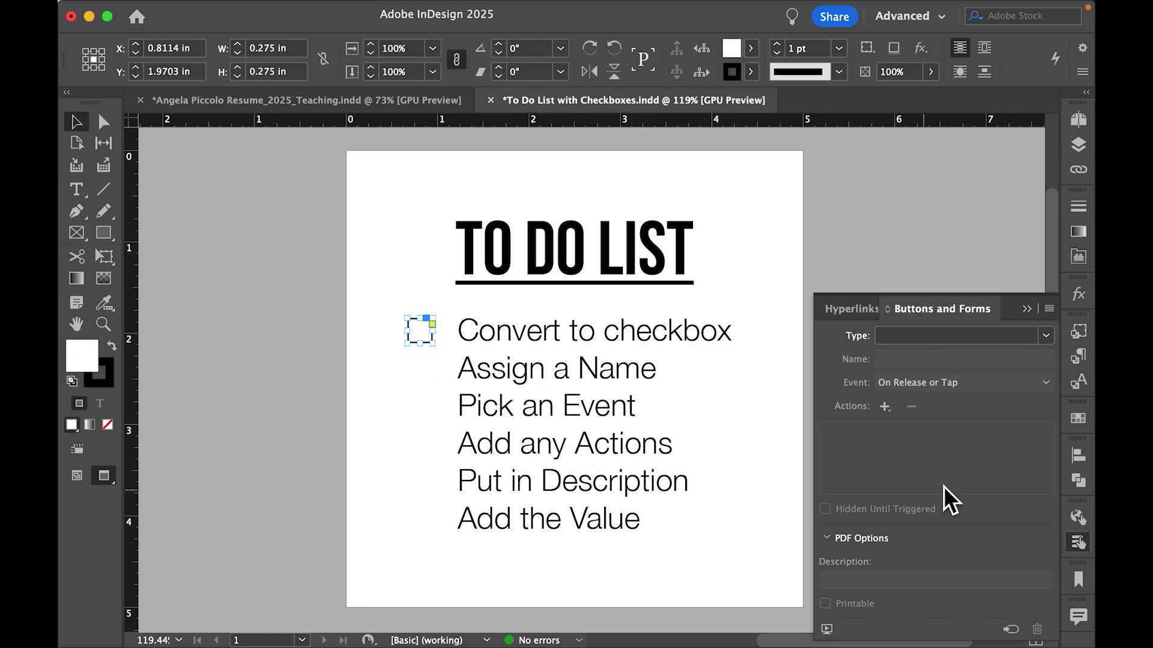
left_click(905, 339)
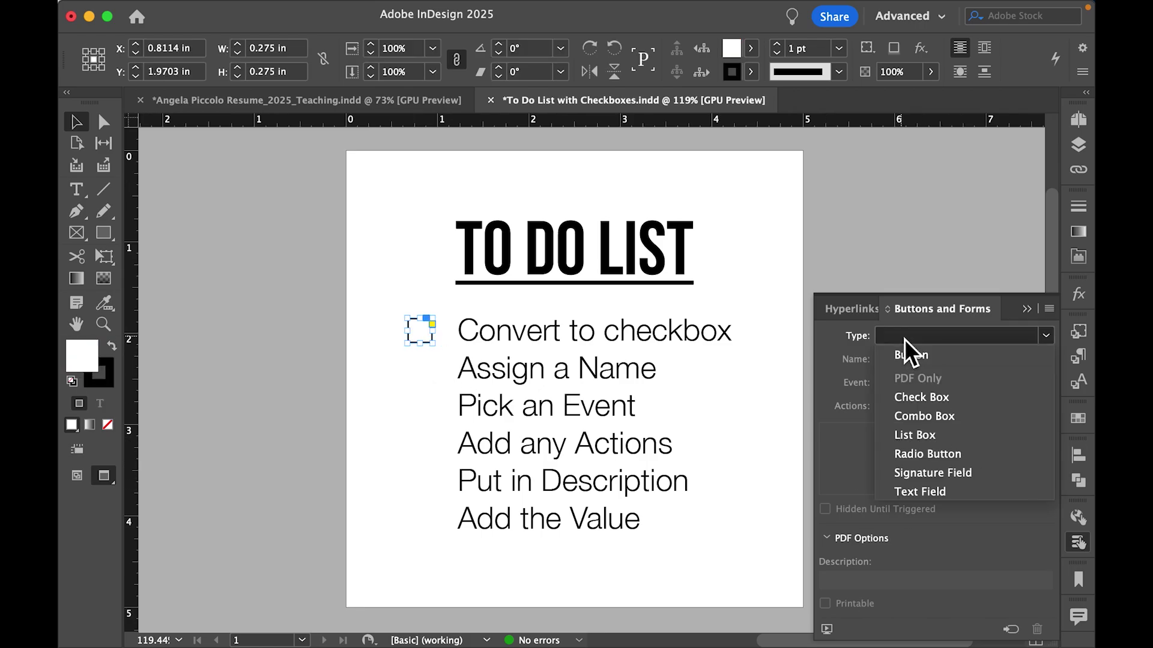
left_click(918, 404)
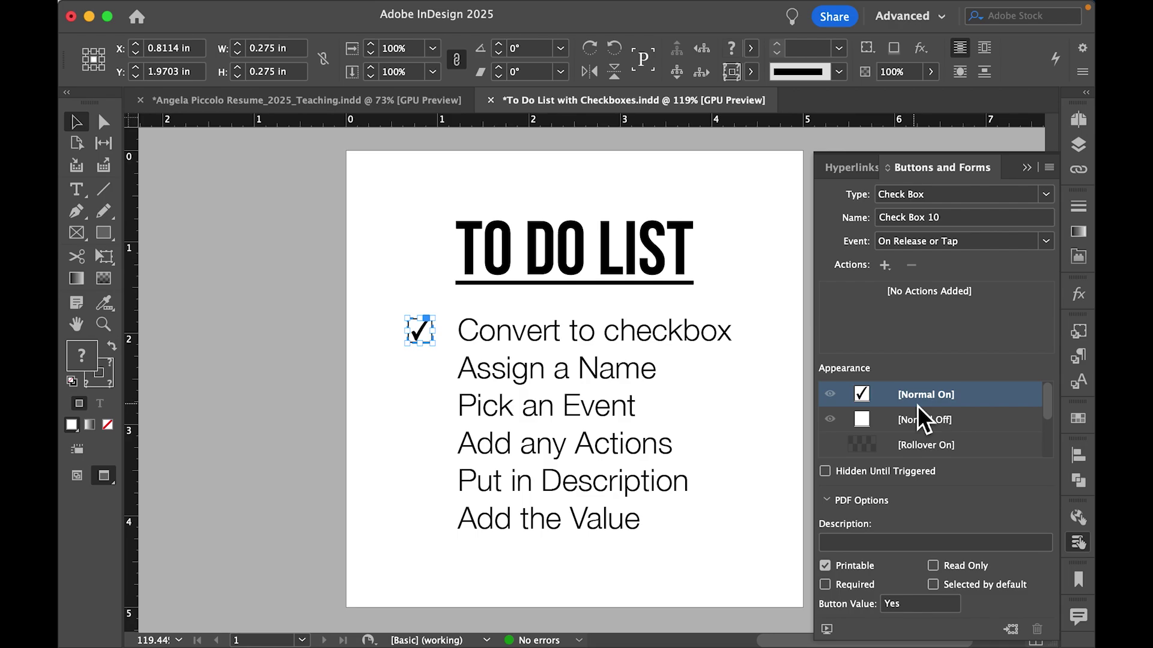
Step: Rename the Convert to checkbox field Check Box 1, keeping the On Release or Tap event
scroll(418, 345, "up", 5)
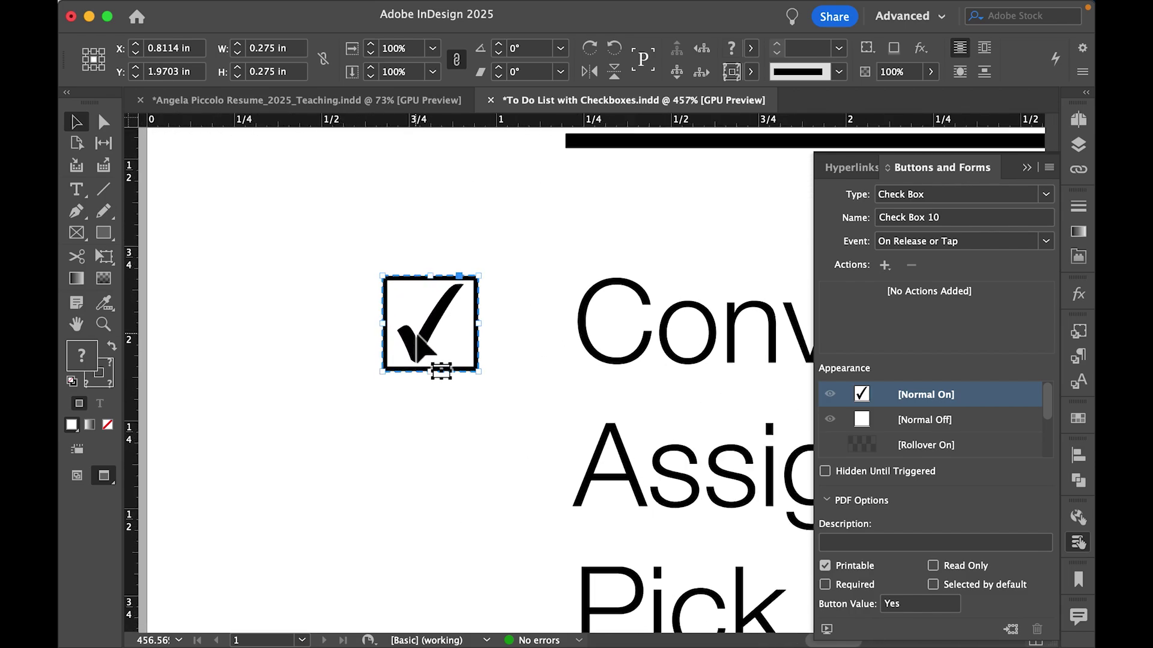
scroll(418, 341, "up", 1)
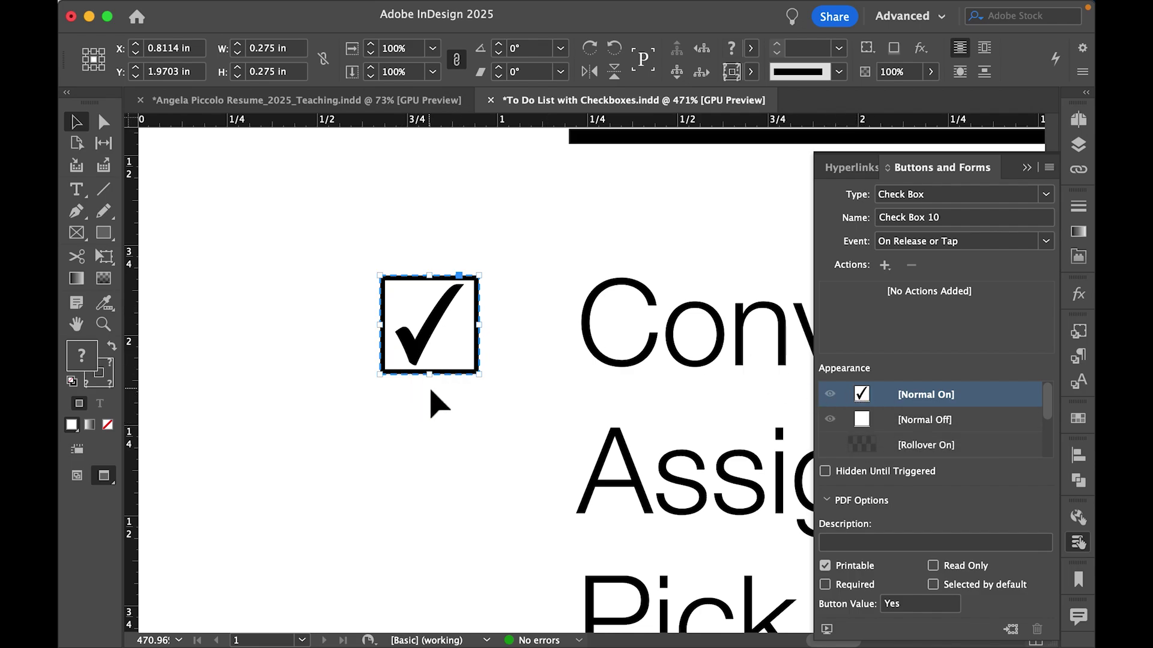
scroll(439, 403, "down", 5)
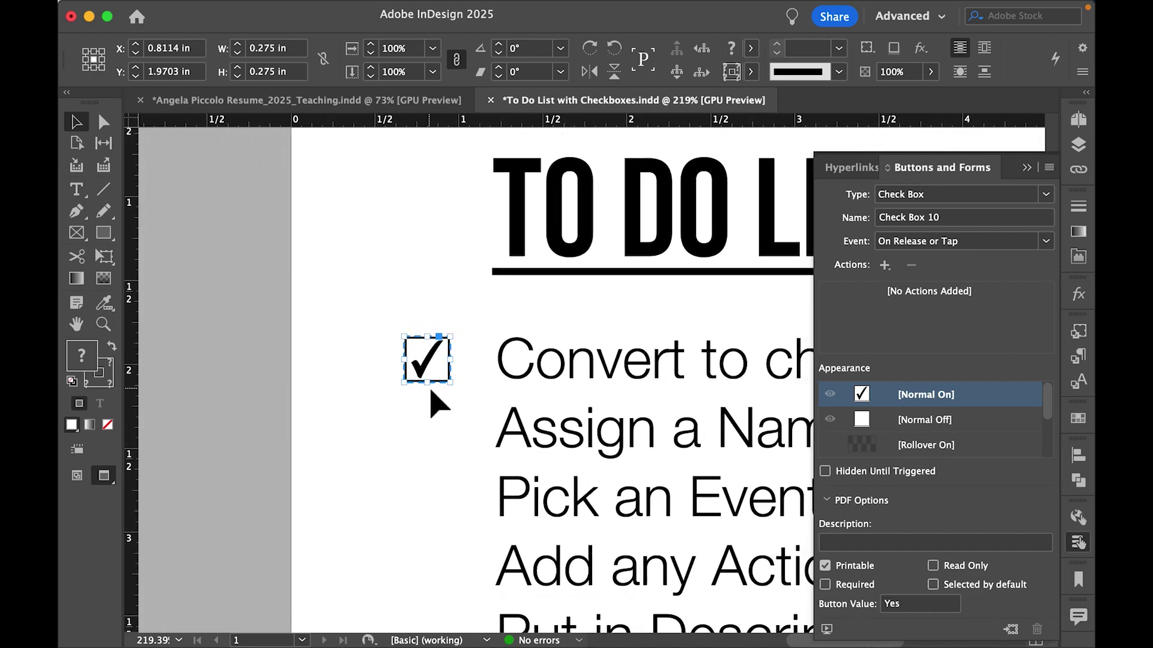
double_click(424, 363)
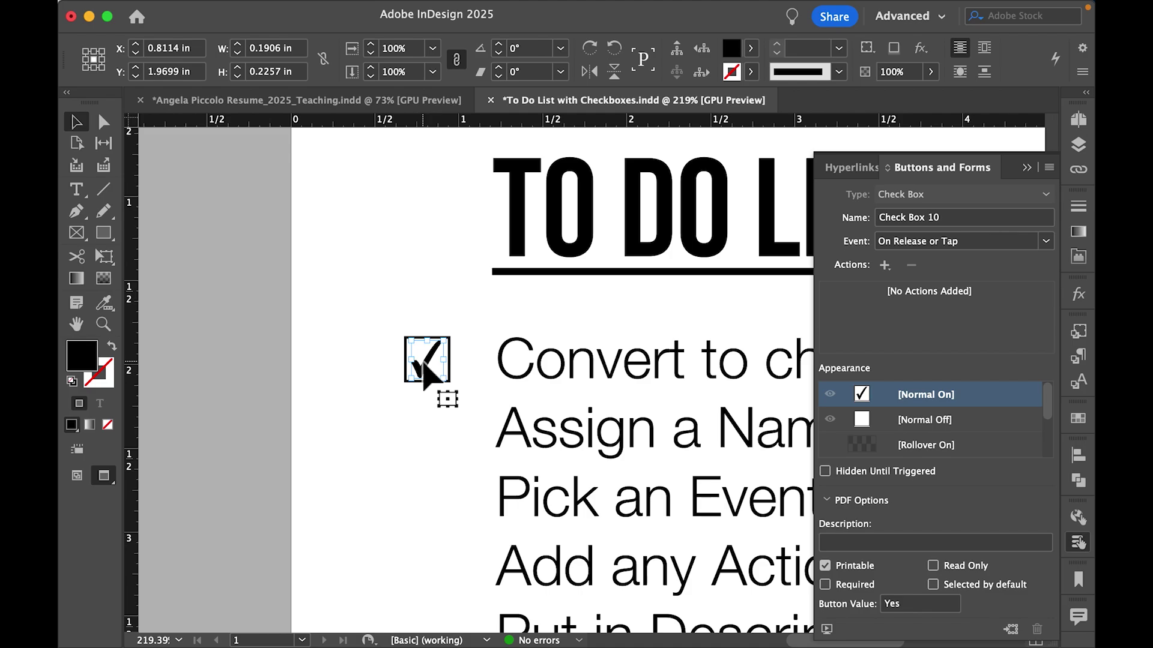
left_click(927, 217)
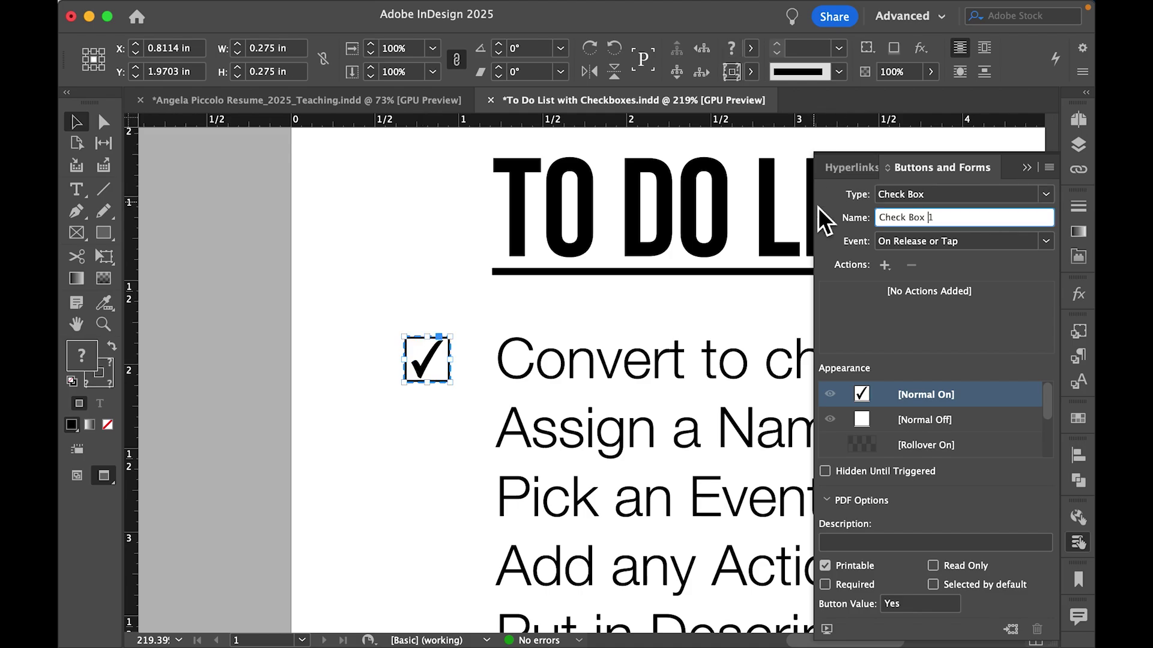
left_click(918, 242)
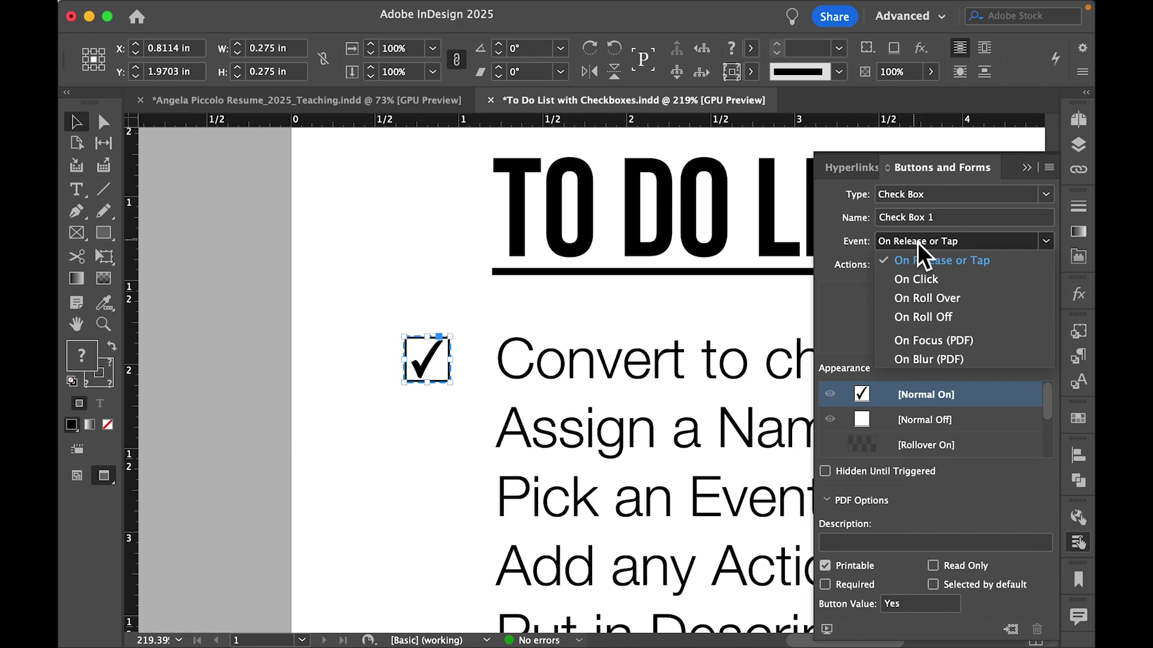
left_click(917, 243)
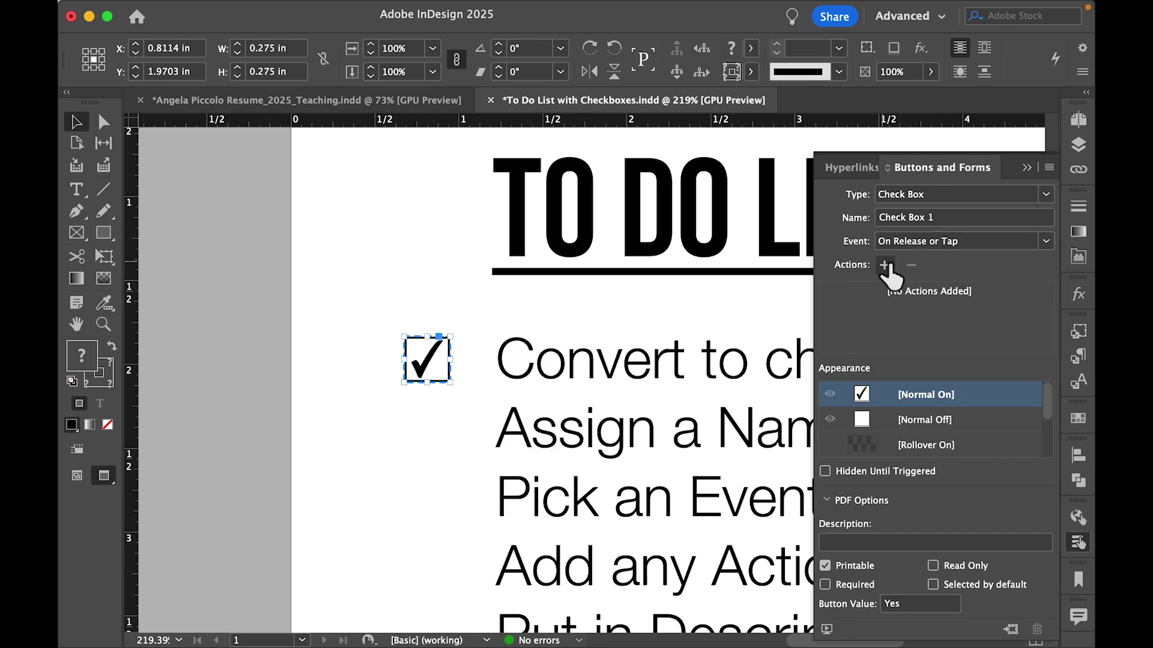
left_click(885, 264)
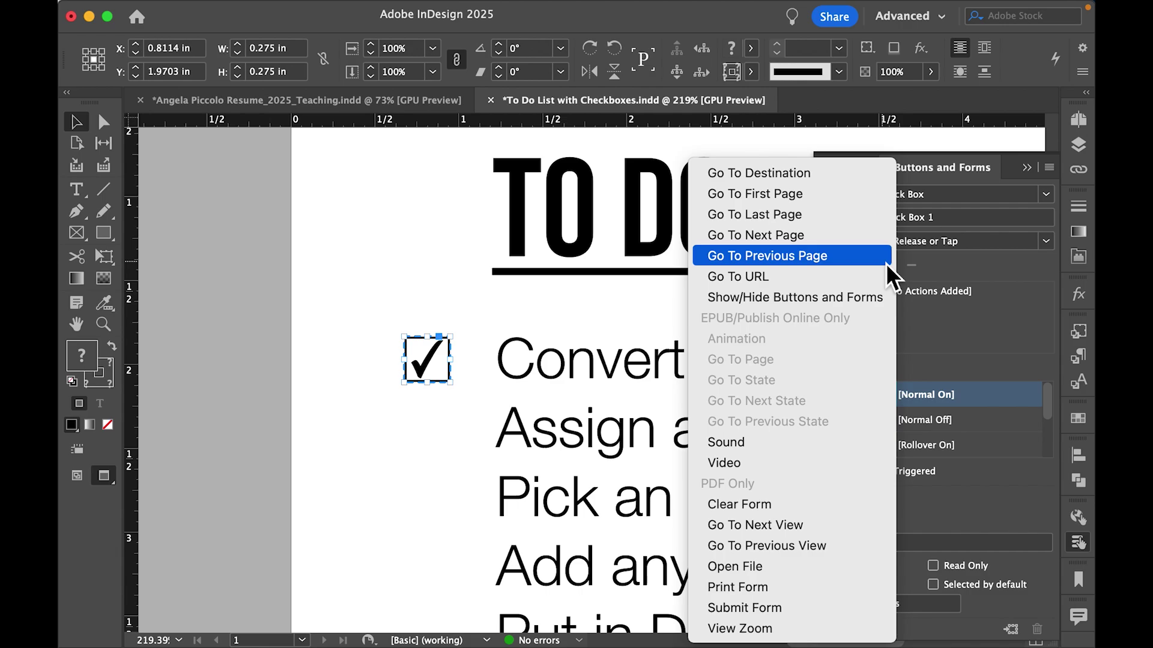
left_click(979, 271)
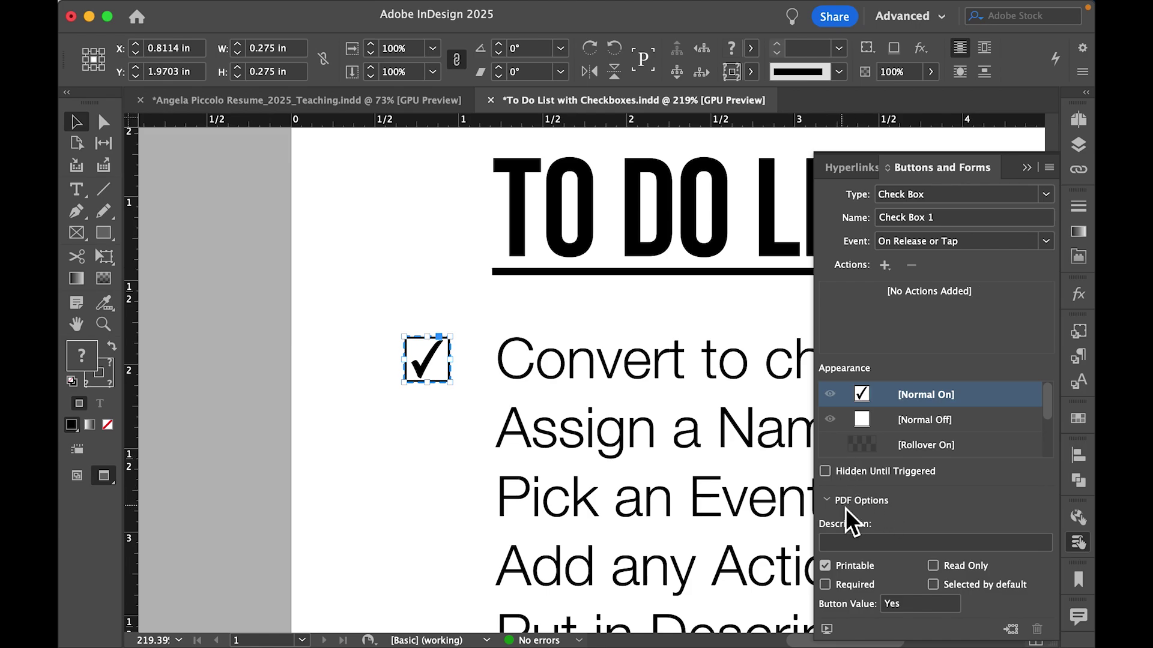
Step: Copy the 'Convert to checkbox' line and paste it as Check Box 1's description
left_click(901, 544)
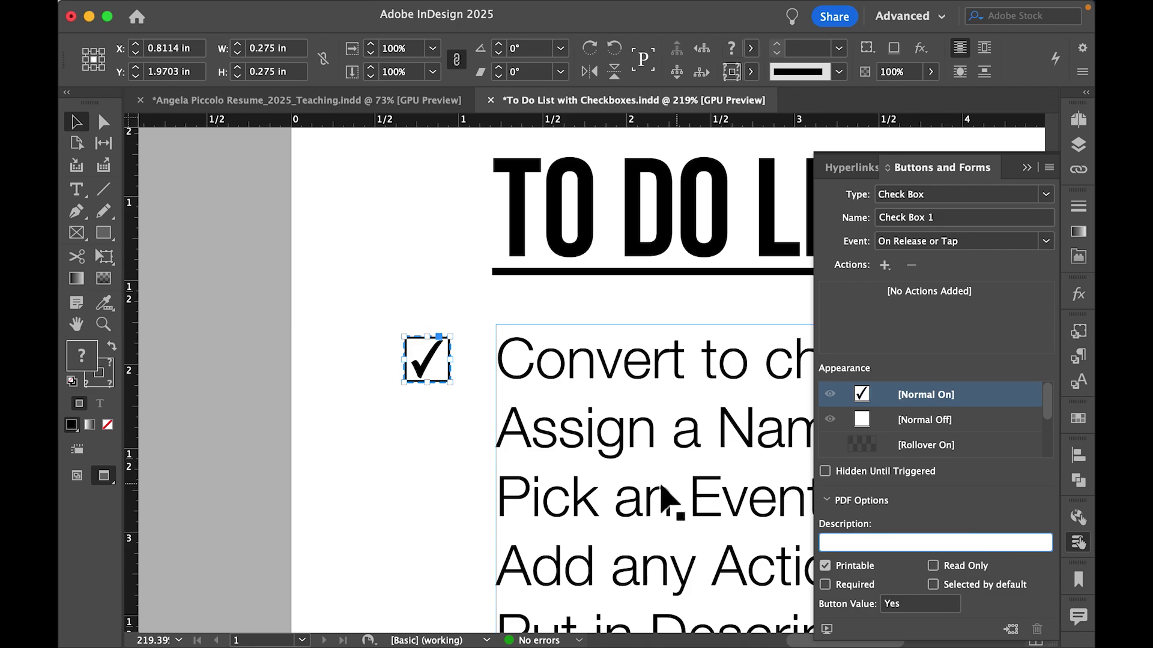
scroll(661, 504, "down", 3)
scroll(661, 504, "right", 5)
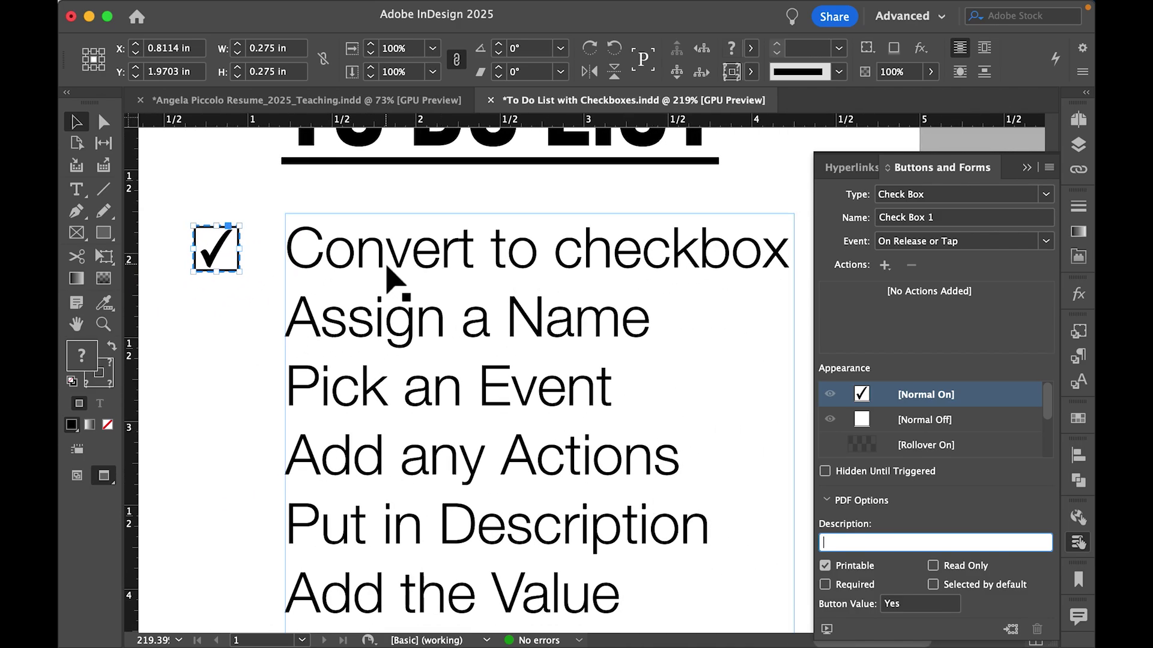
double_click(390, 272)
triple_click(389, 272)
key("cmd+c")
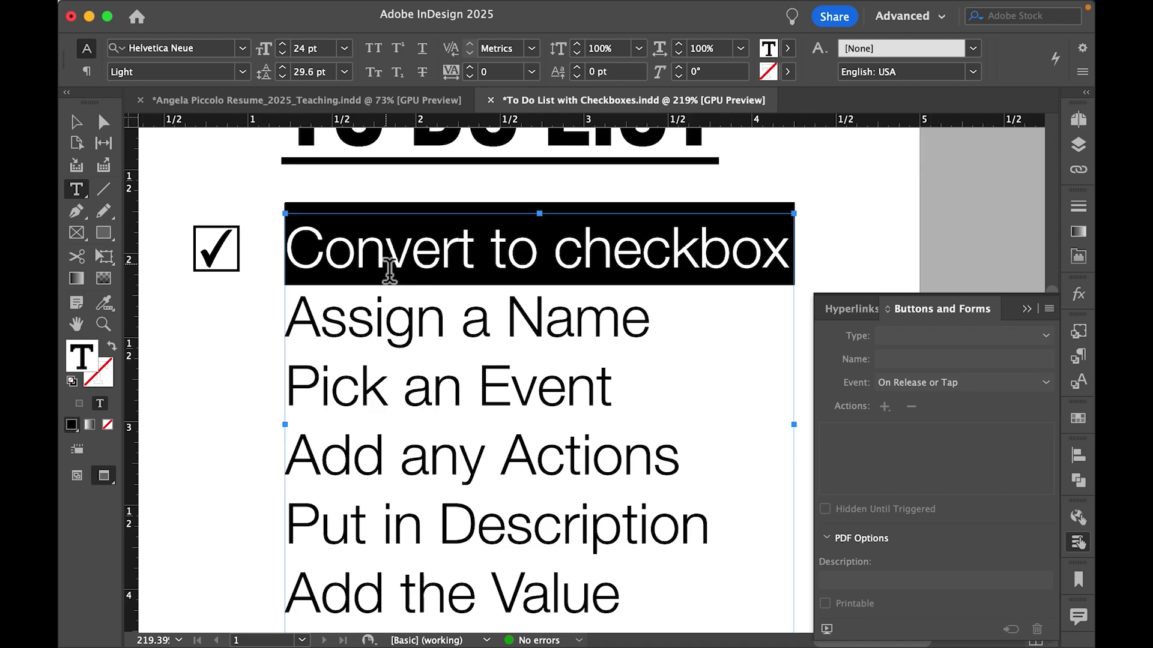
left_click(77, 126)
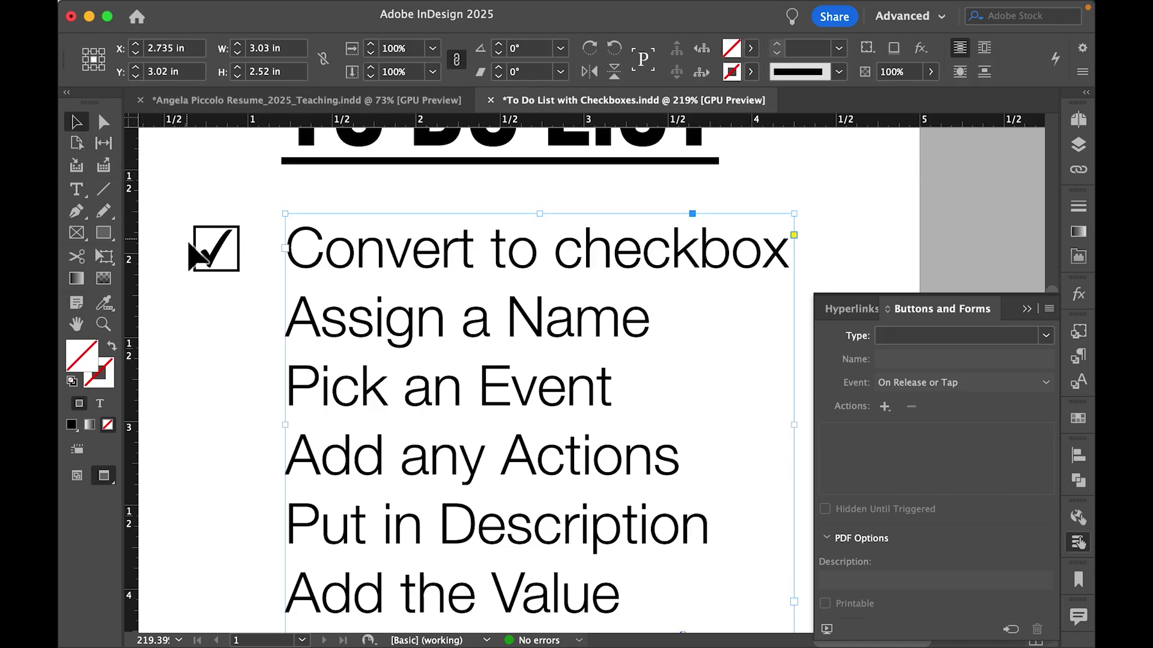
left_click(223, 270)
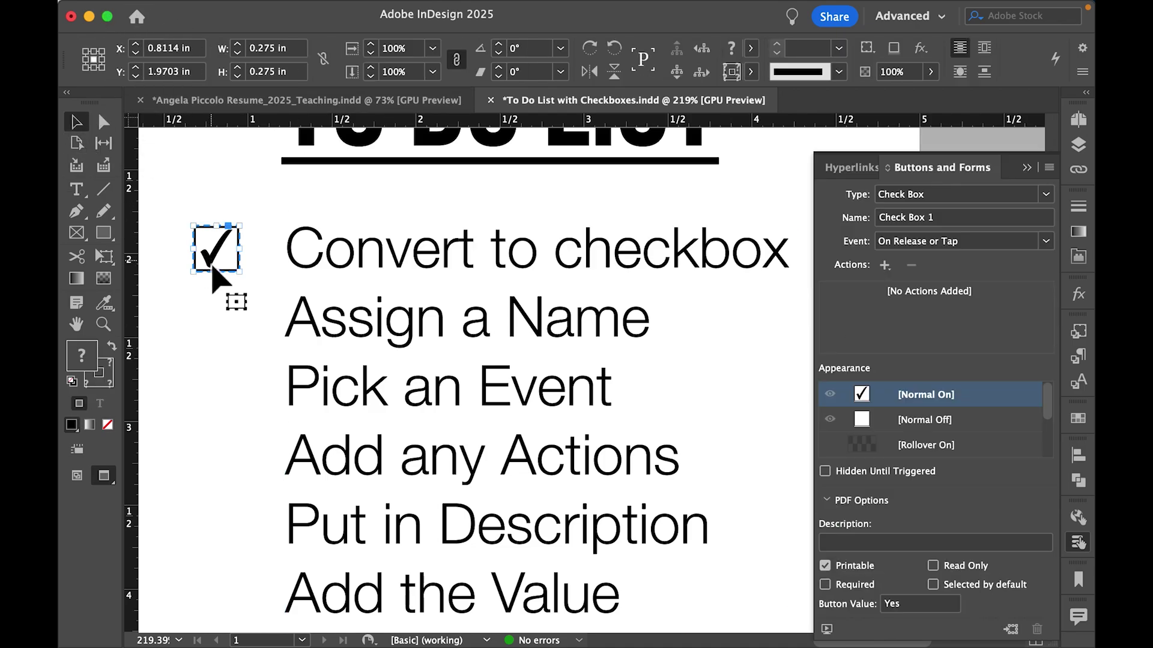
left_click(841, 543)
key("cmd+v")
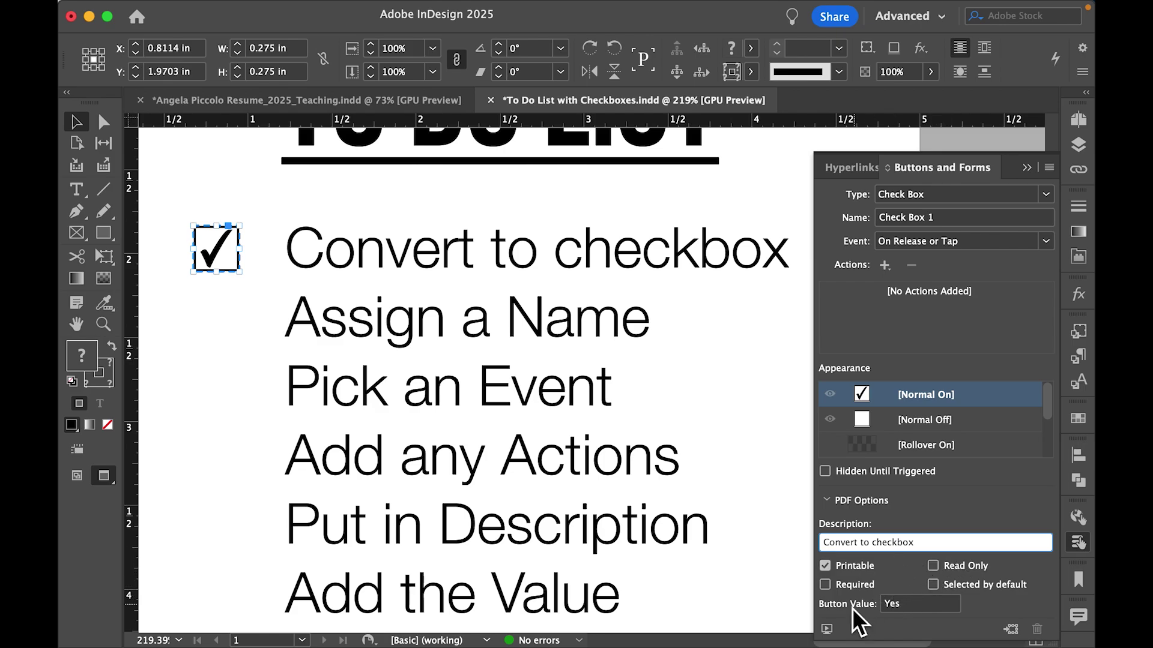
Step: Replace the button value Yes with Complete
left_click(910, 605)
type("Comp")
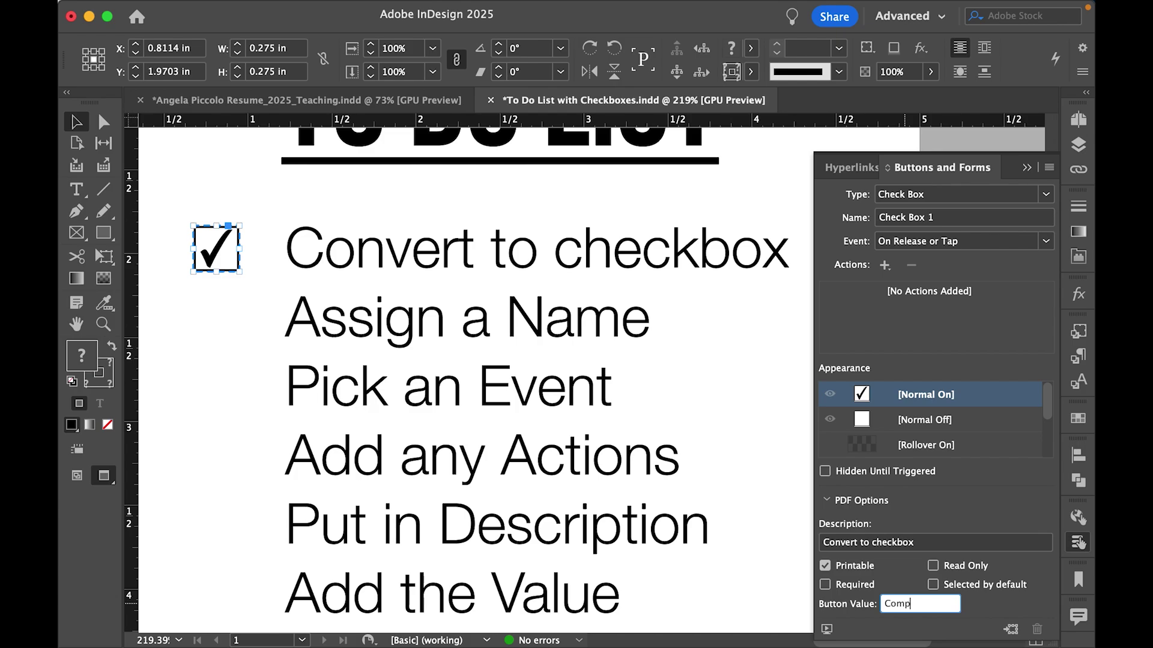
type("lete")
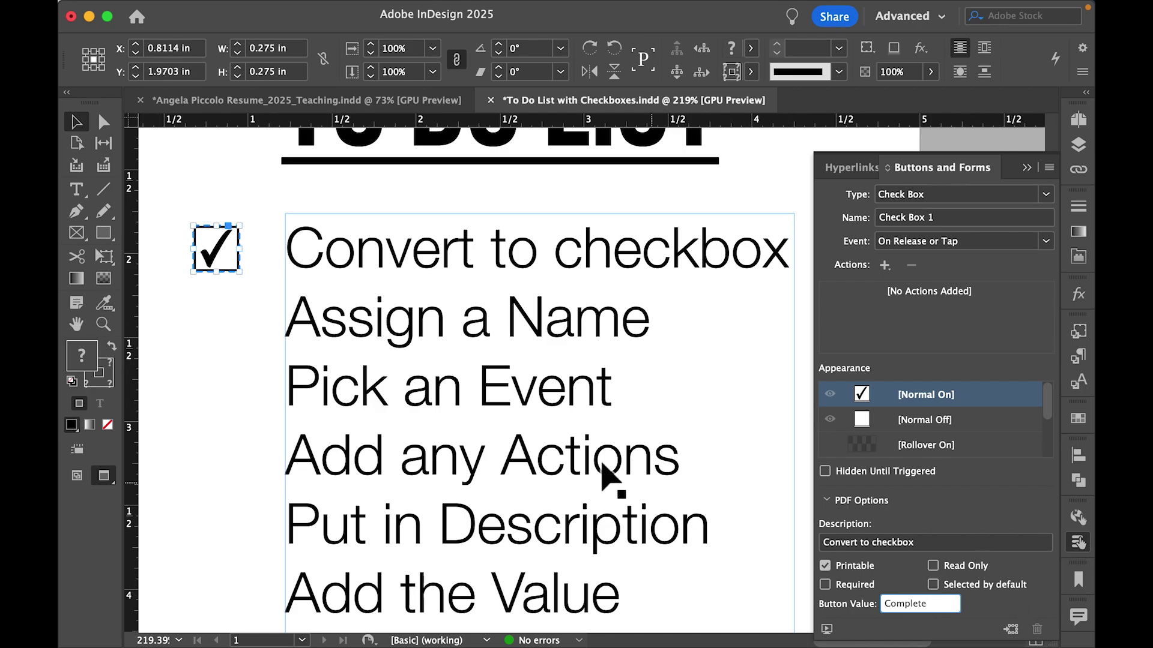
scroll(610, 476, "left", 4)
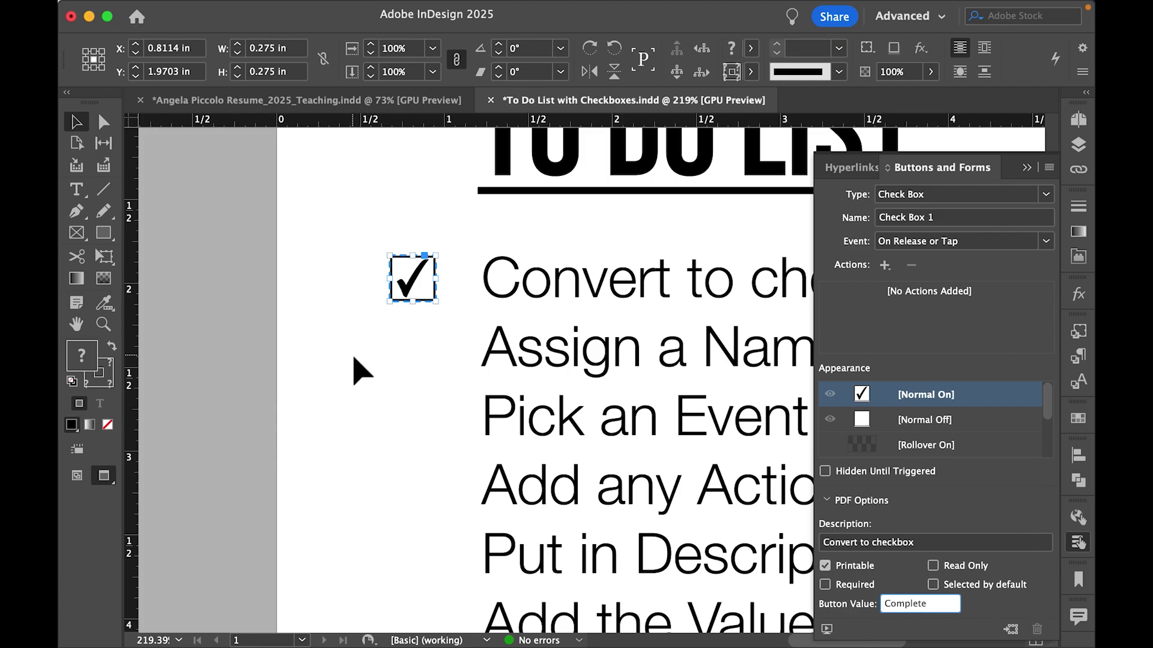
Step: Duplicate the first checkbox down beside the Assign a Name line
left_click(361, 370)
left_click(430, 283)
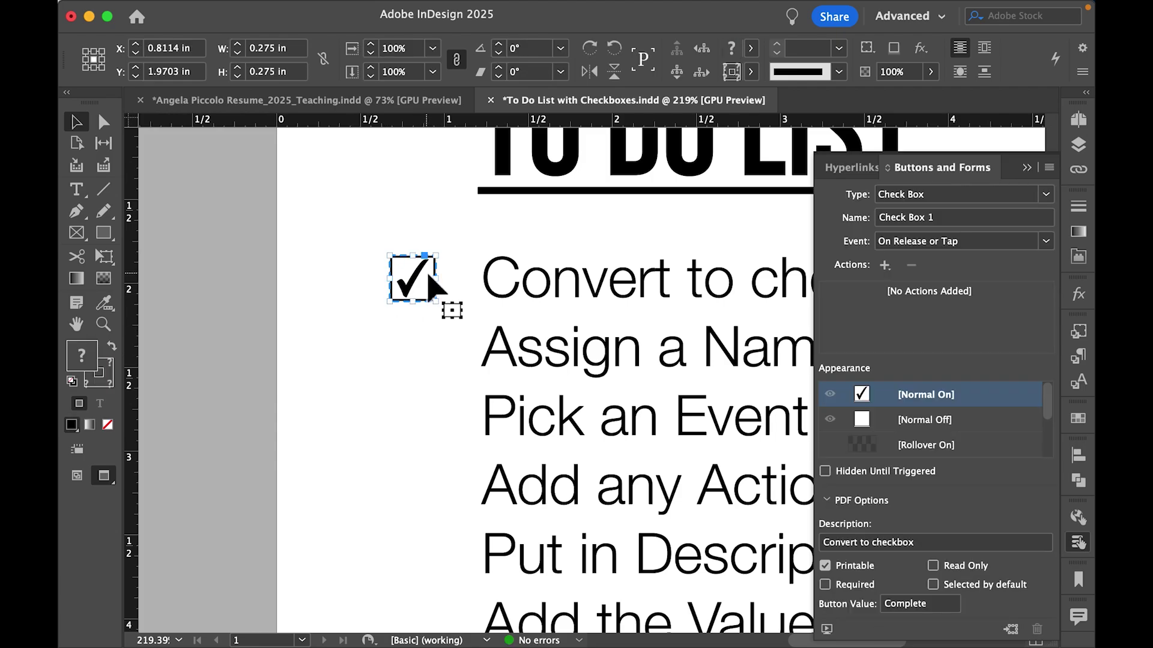
left_click_drag(428, 275, 431, 352)
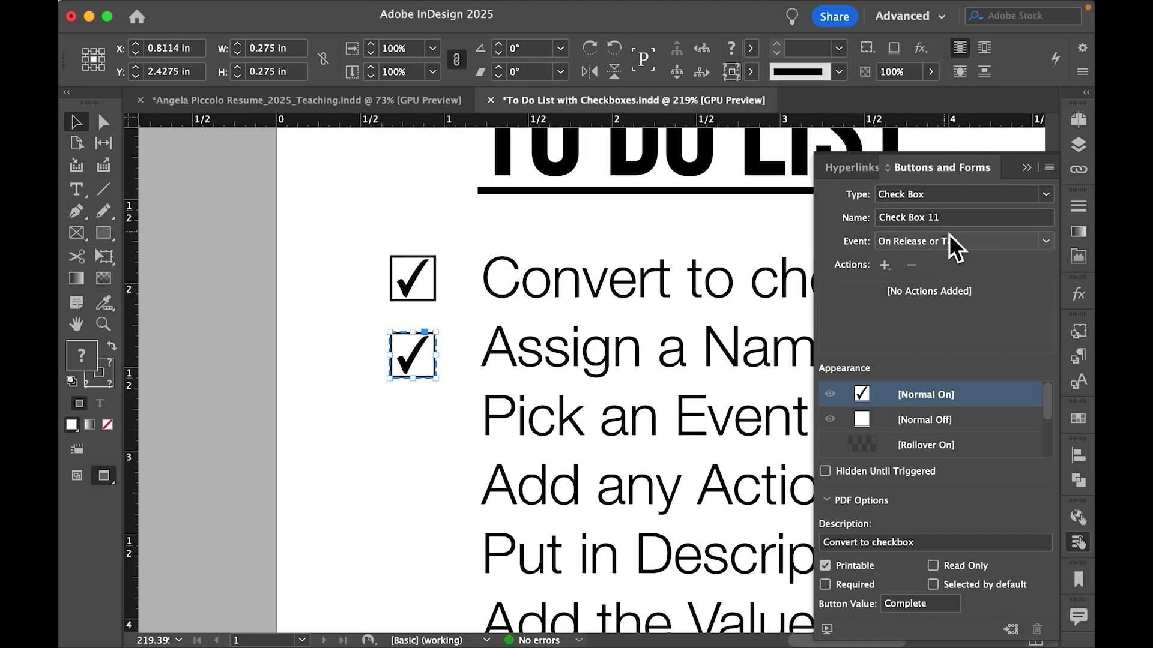
Step: Rename the duplicated checkbox Check Box 2
left_click(950, 217)
key("BackSpace")
key("BackSpace")
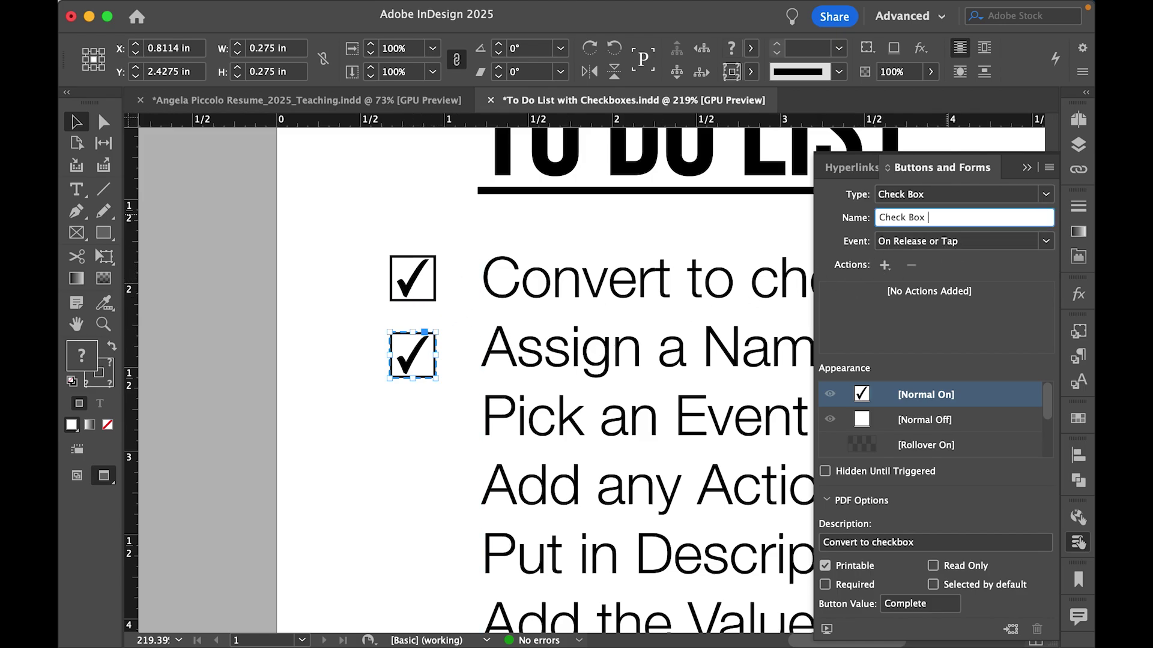
type("2")
Step: Copy the 'Assign a Name' line and paste it as Check Box 2's description
scroll(625, 372, "right", 5)
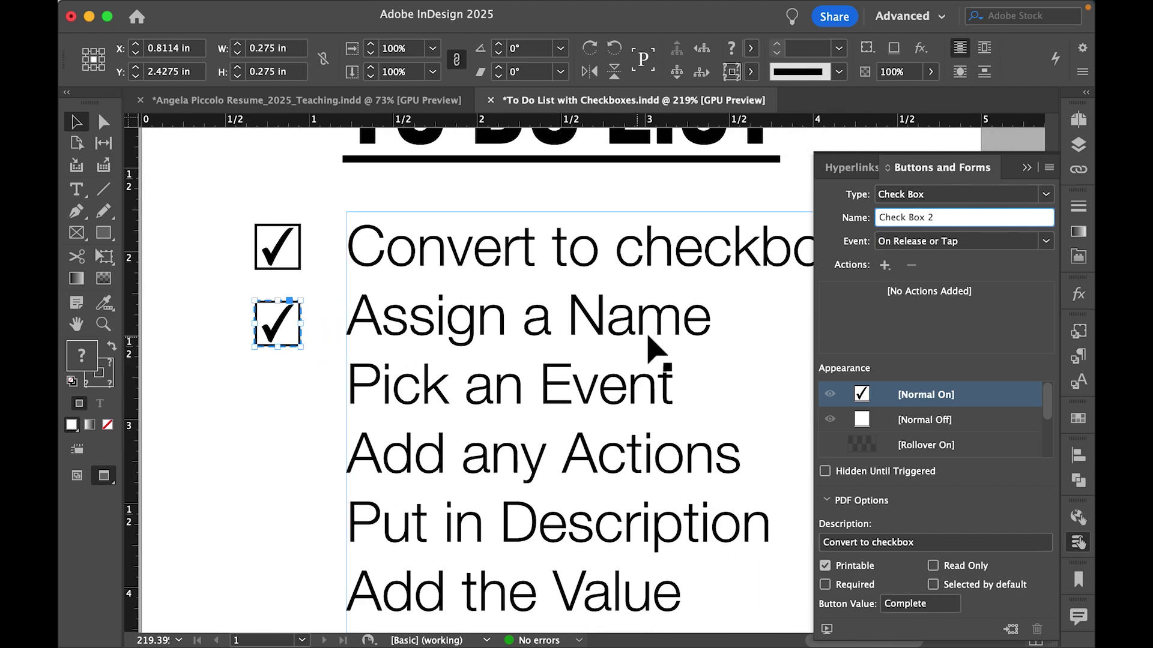
triple_click(657, 330)
key("super+c")
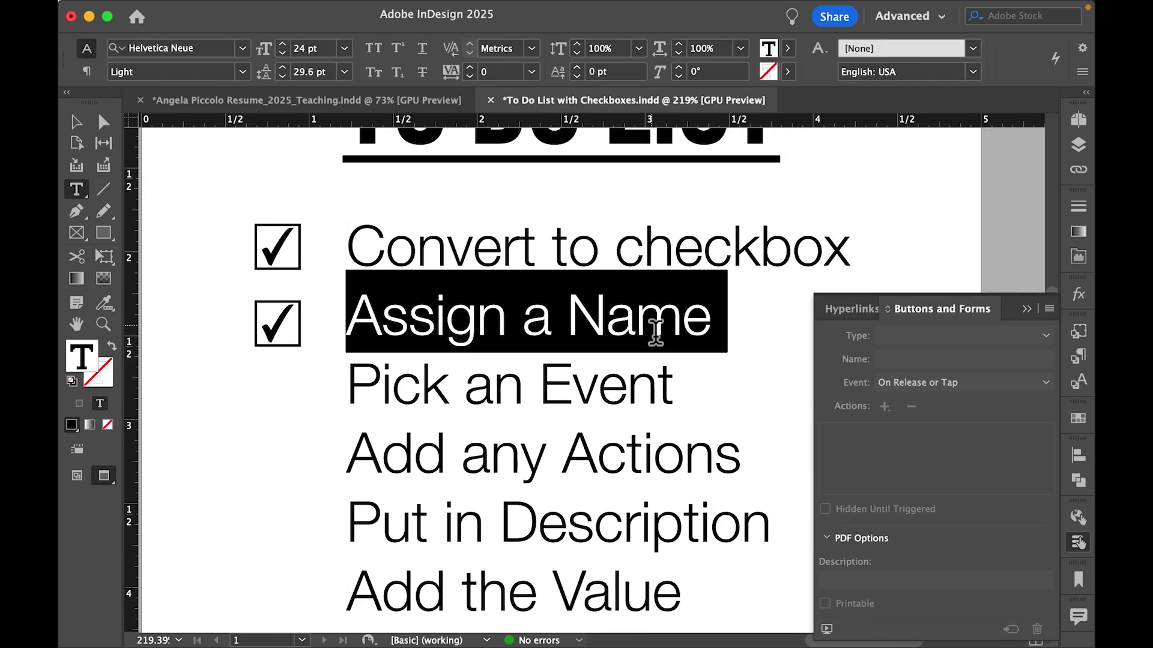
left_click(78, 123)
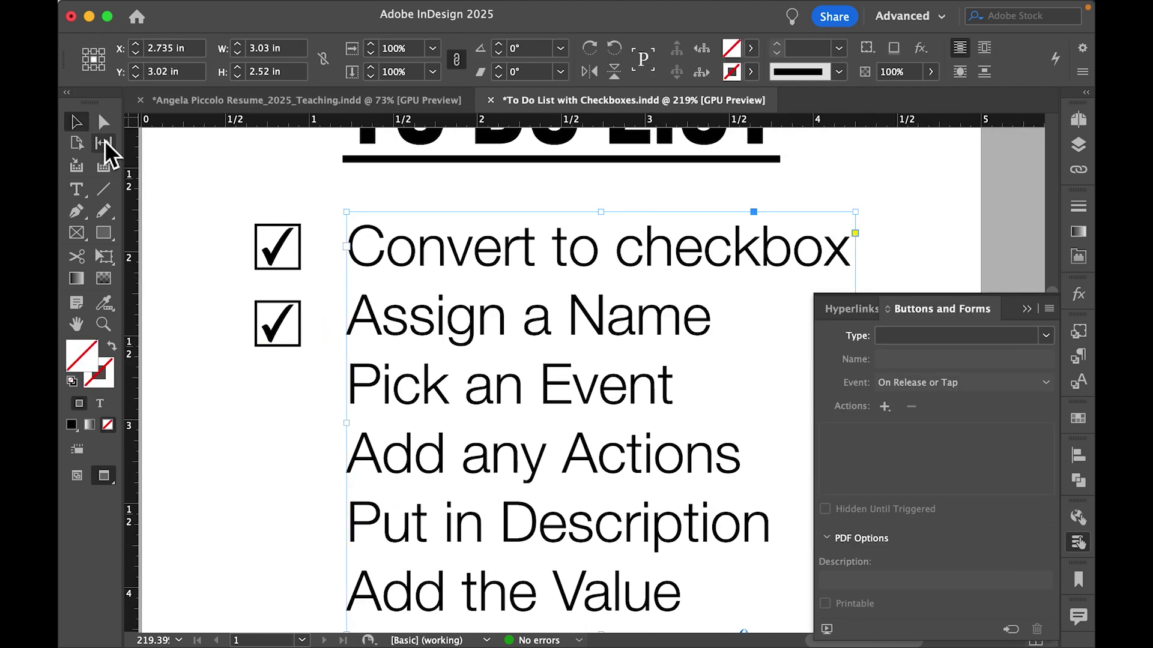
left_click(278, 324)
left_click(923, 543)
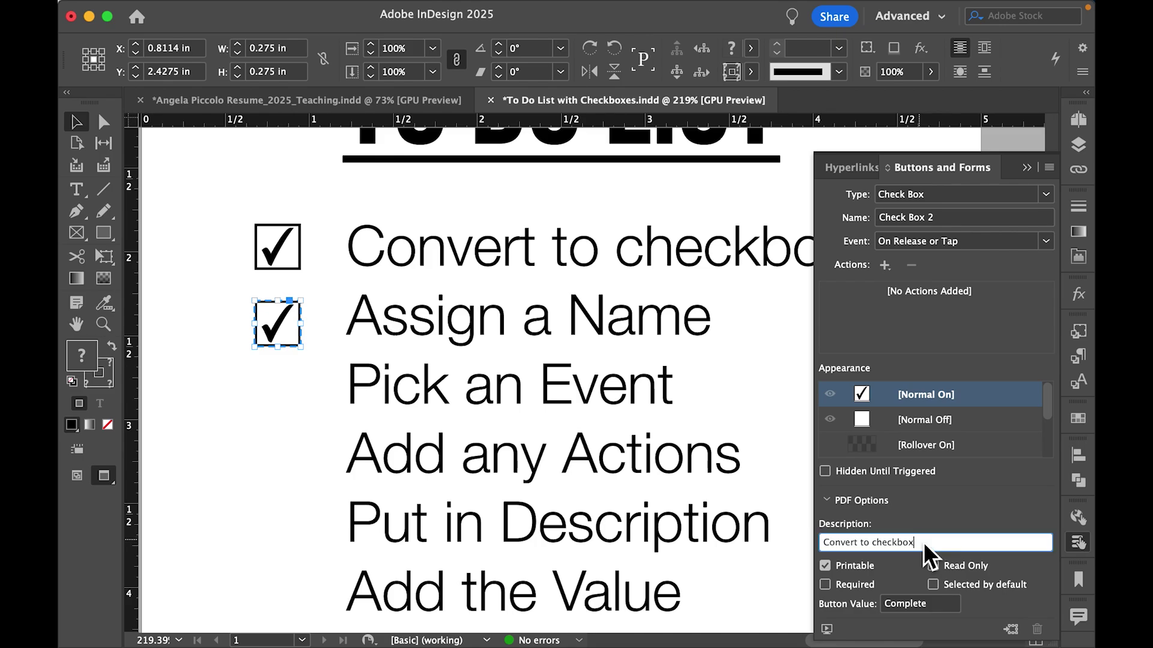
key("super+v")
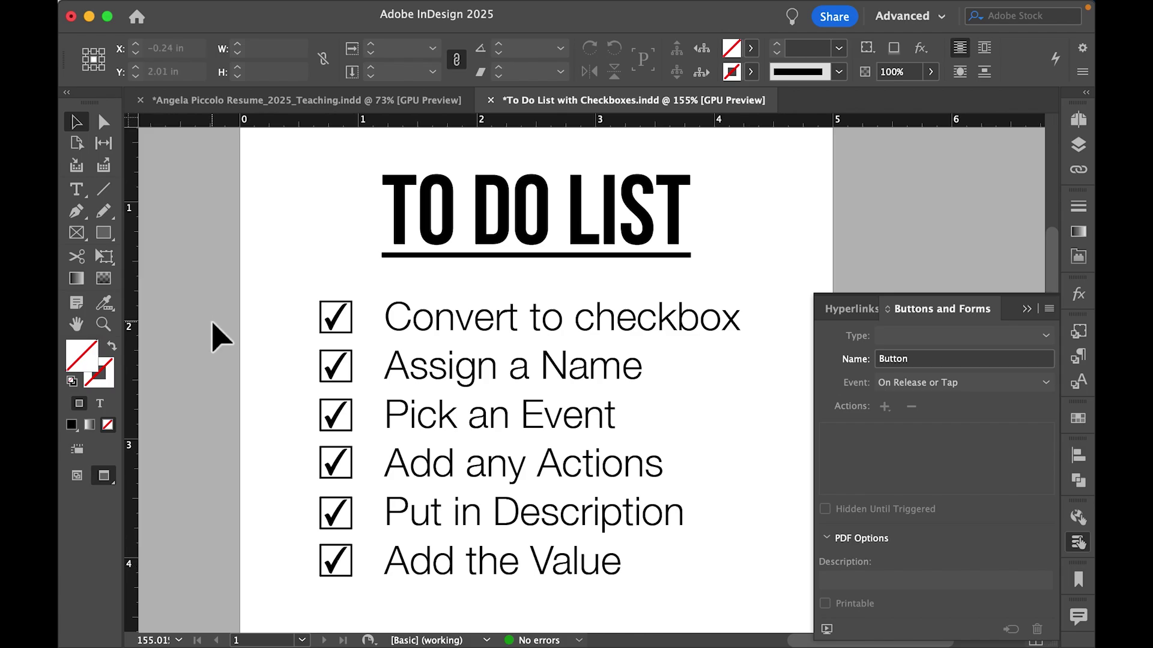
Step: Open the checkbox tab order settings from the Object menu
mouse_move(441, 6)
left_click(390, 12)
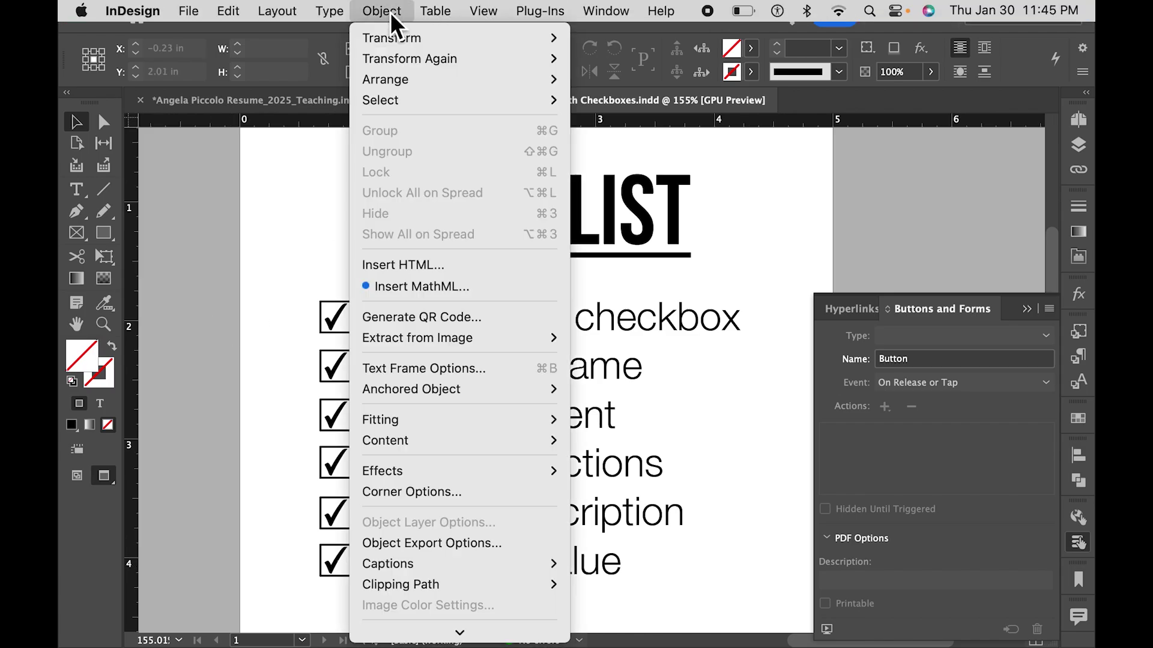
scroll(471, 324, "down", 4)
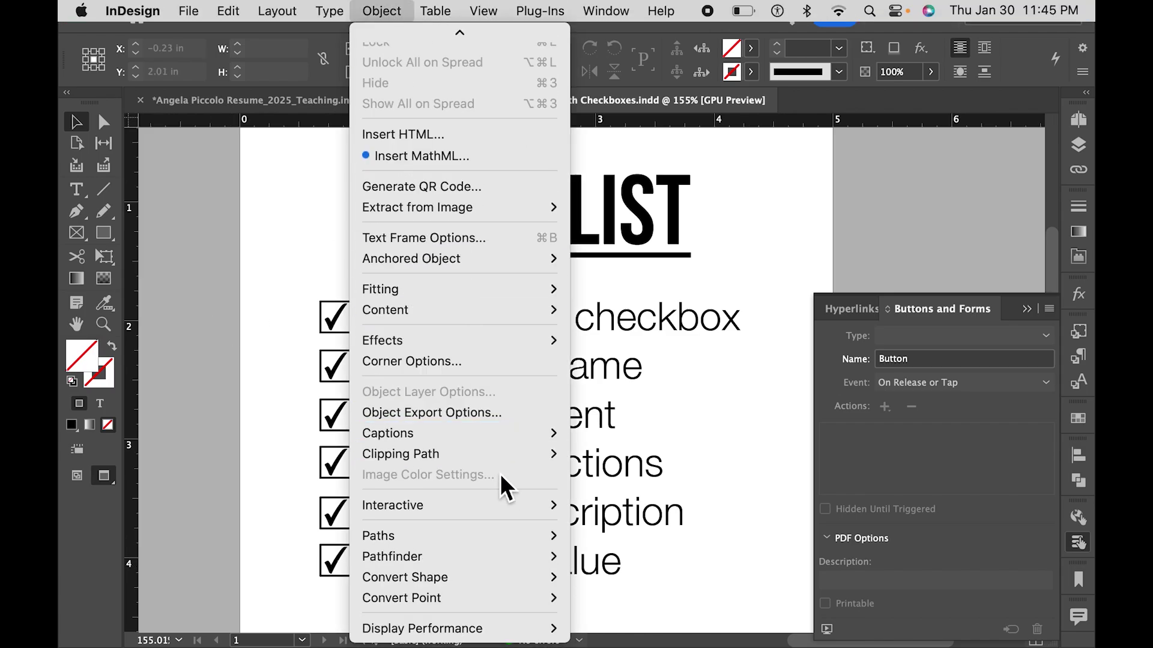
mouse_move(509, 508)
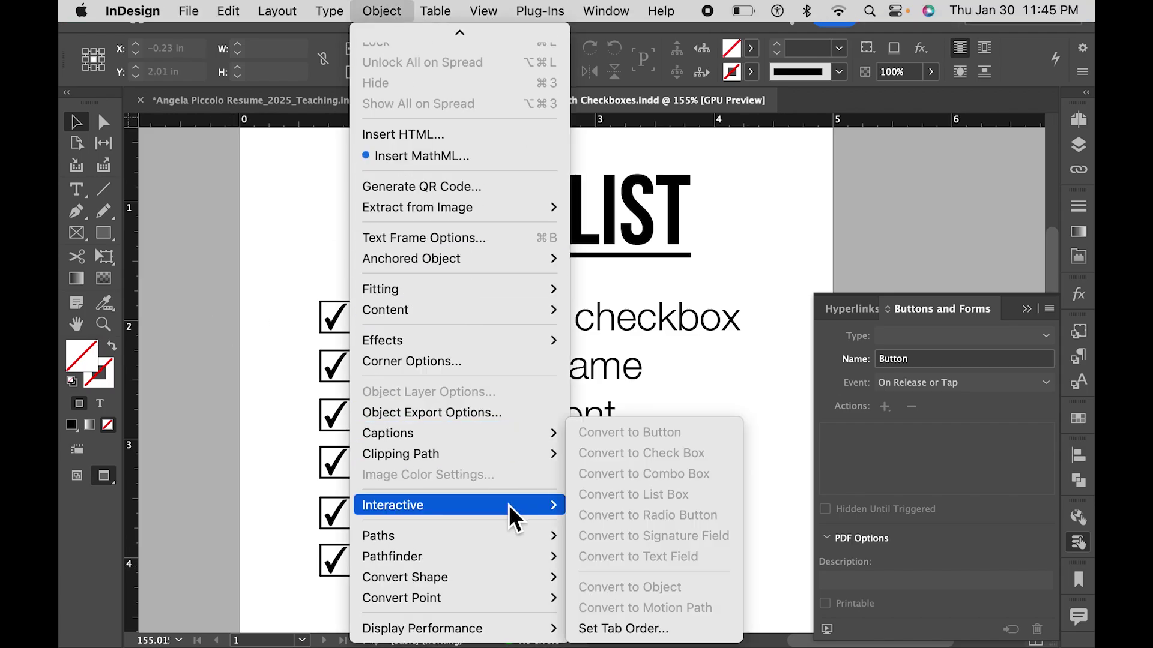
left_click(643, 629)
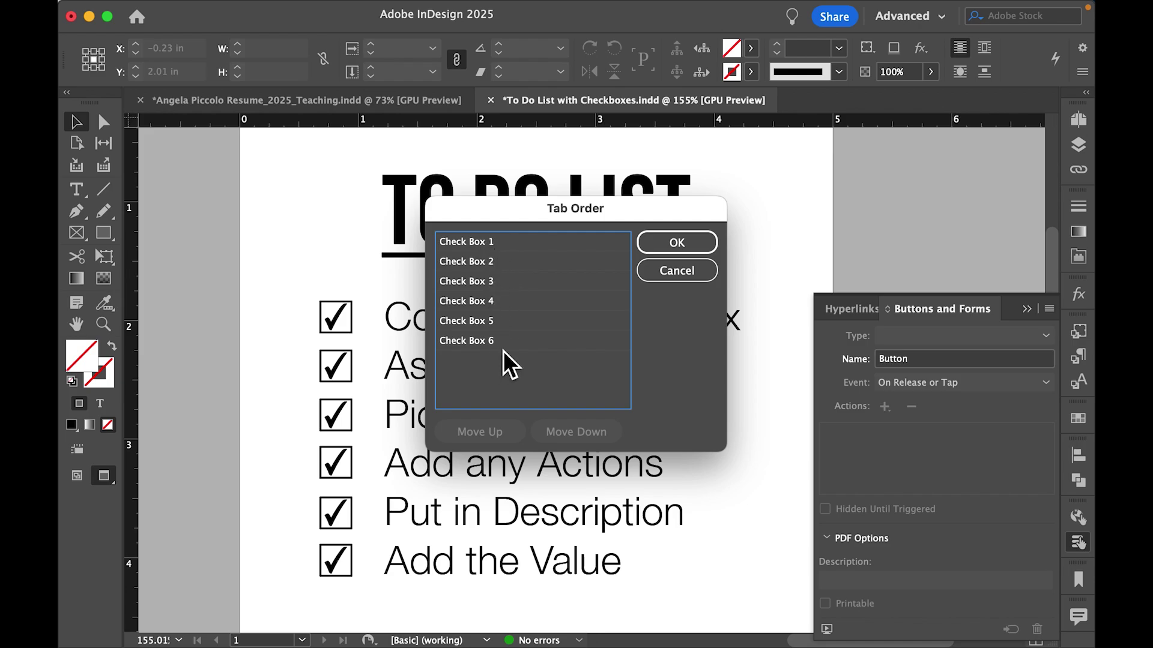
Step: Move Check Box 6 below Check Box 5 so the order runs 1 through 6
left_click(510, 246)
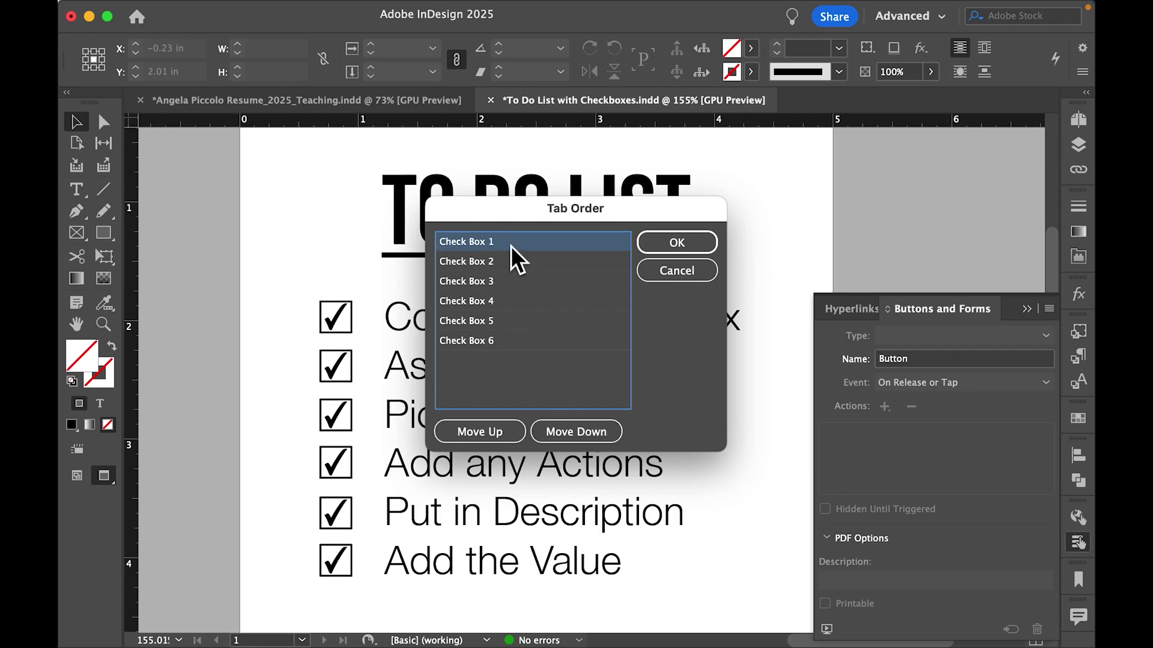
key("Down")
key("Down")
key("Down")
key("Down")
key("Down")
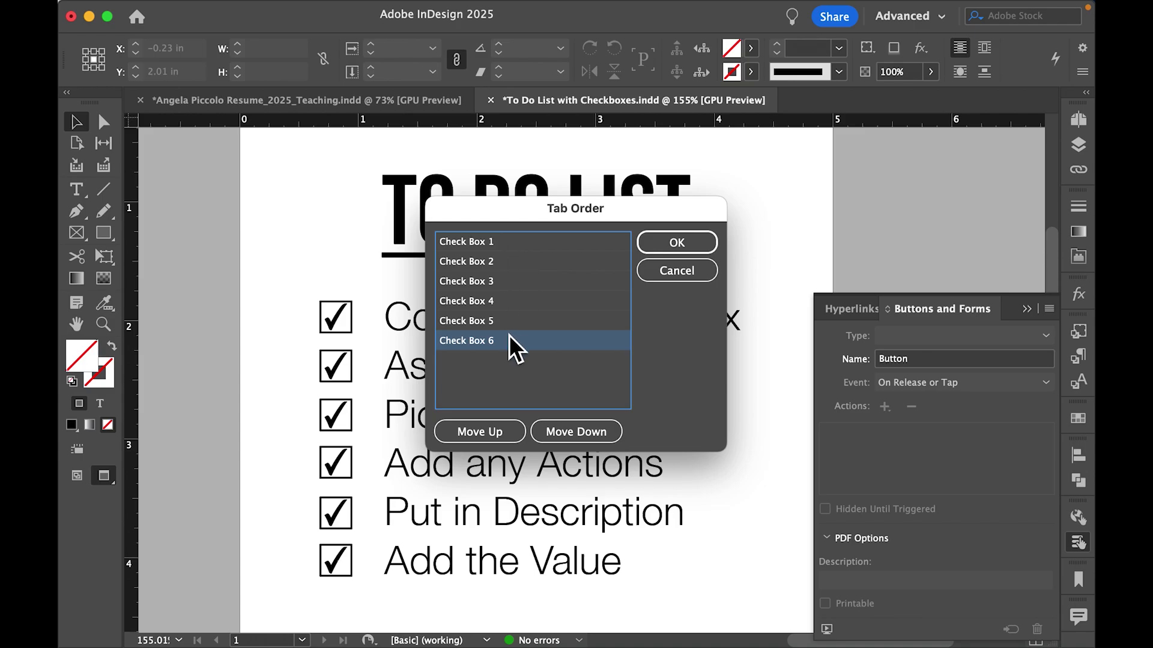
mouse_move(512, 341)
left_mouse_down()
mouse_move(504, 267)
mouse_move(520, 343)
left_mouse_up()
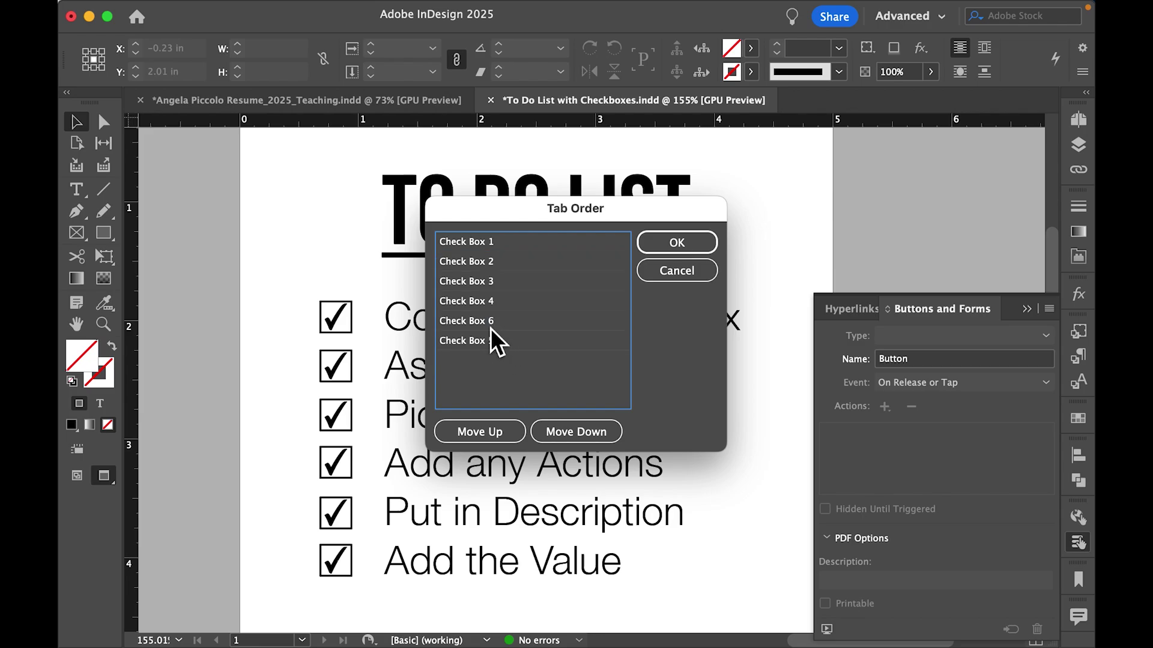
left_click(474, 323)
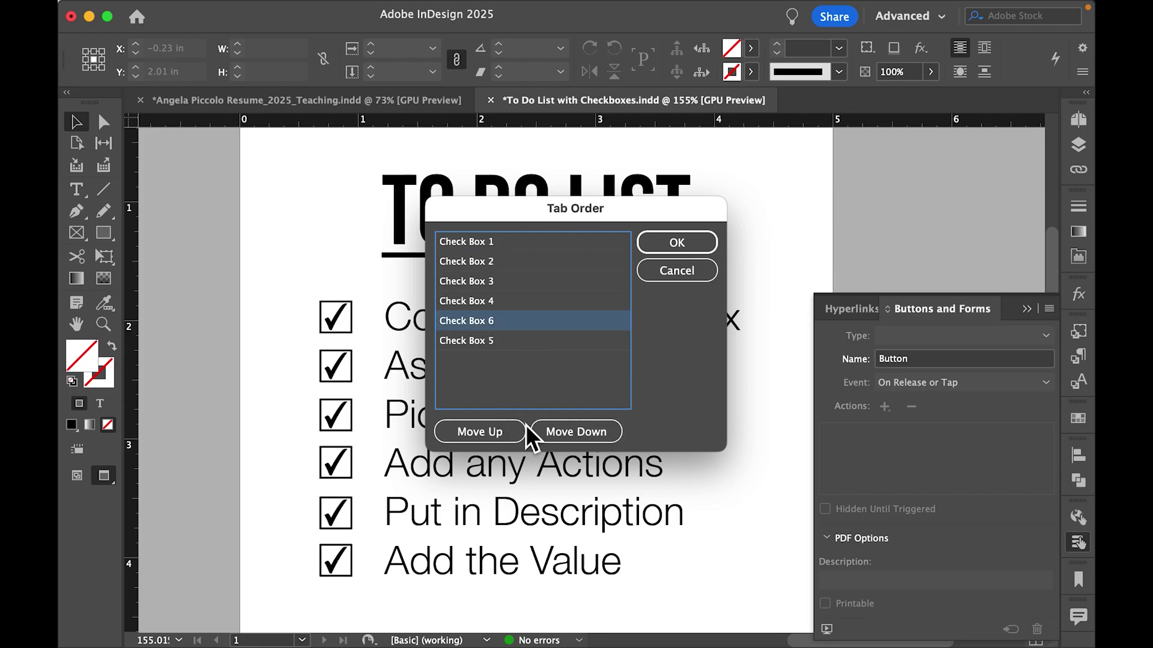
left_click(556, 437)
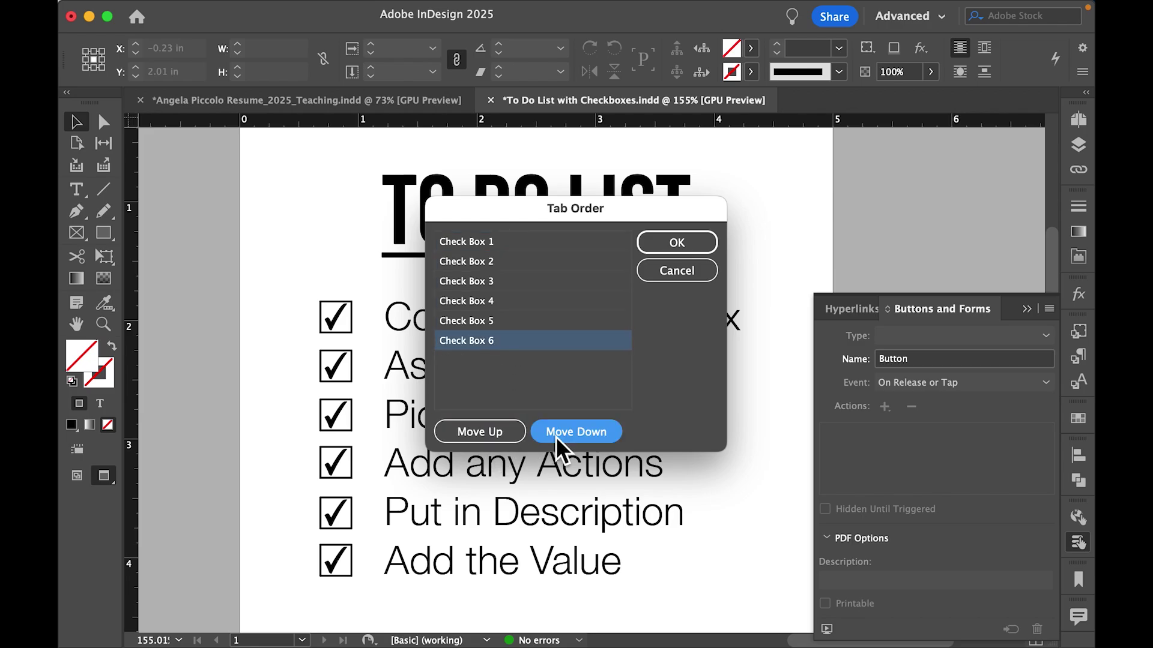
left_click(661, 246)
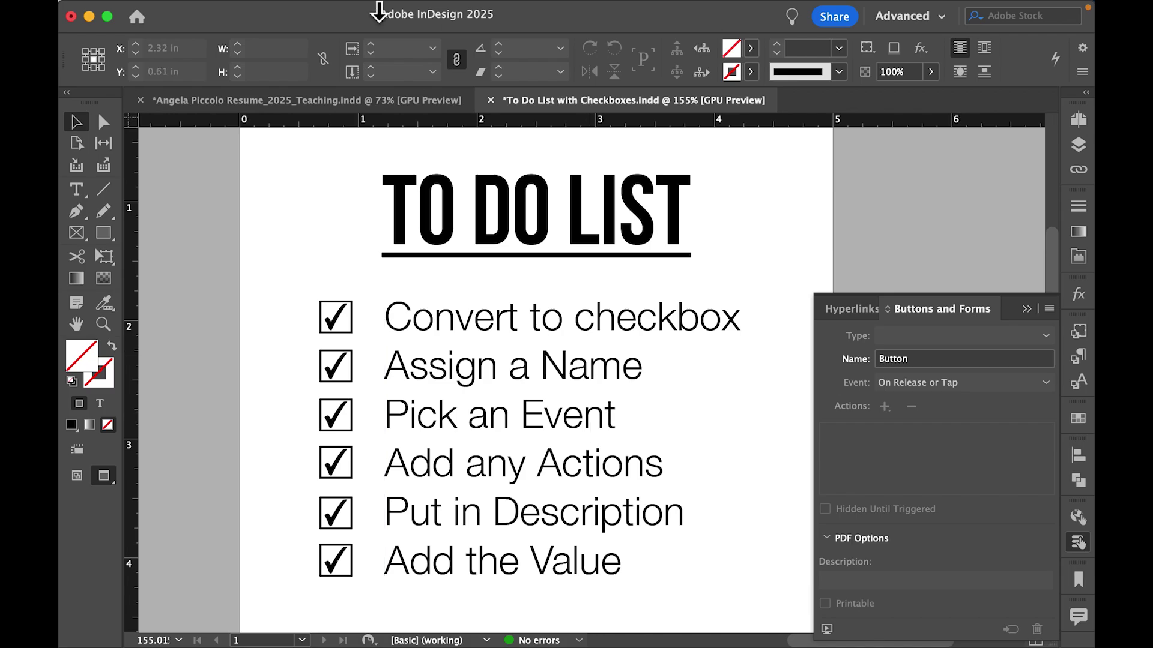
Step: Export the document with the format Adobe PDF (Interactive), accepting the file name and location
left_click(186, 13)
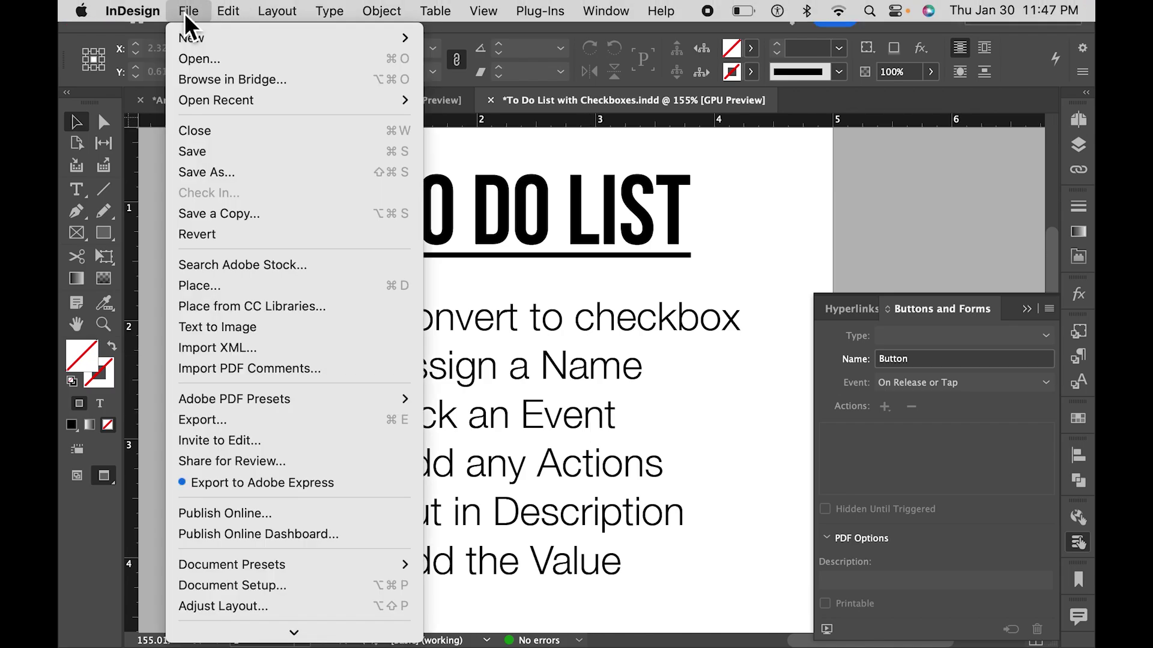
left_click(228, 421)
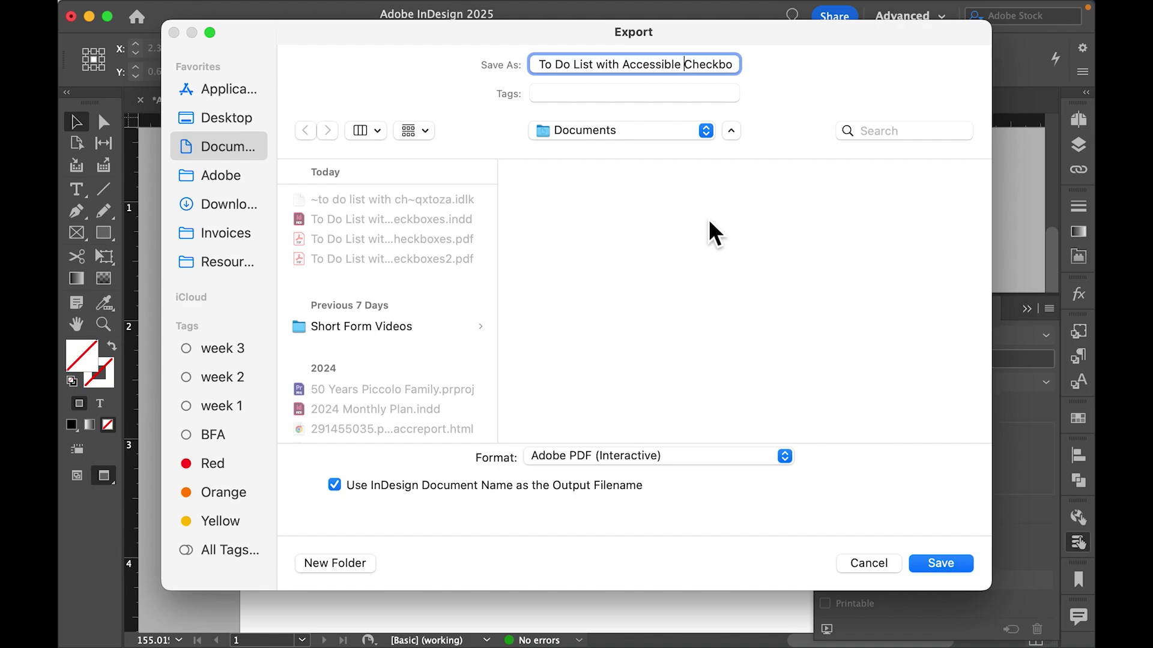
left_click(760, 458)
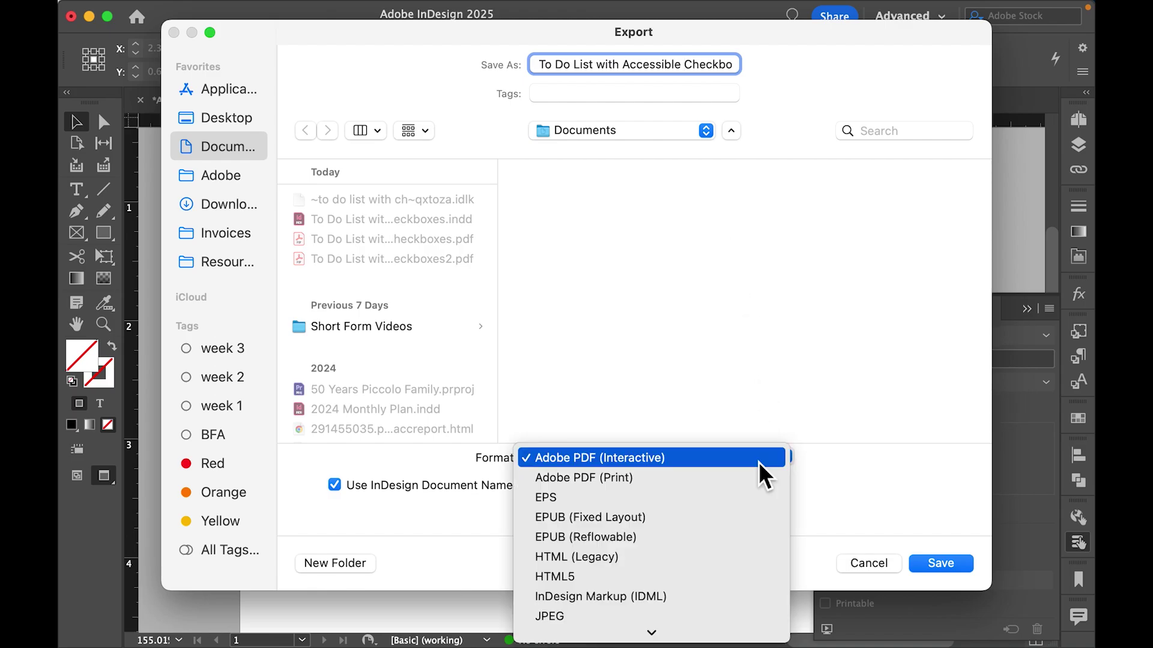
left_click(716, 466)
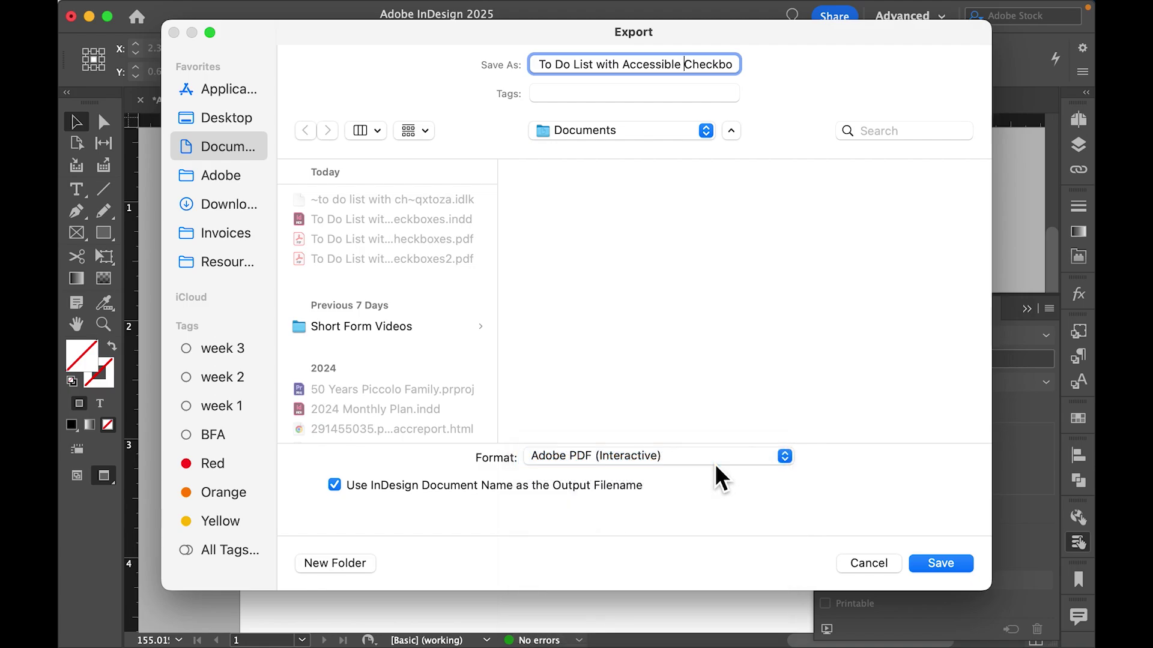
left_click(941, 564)
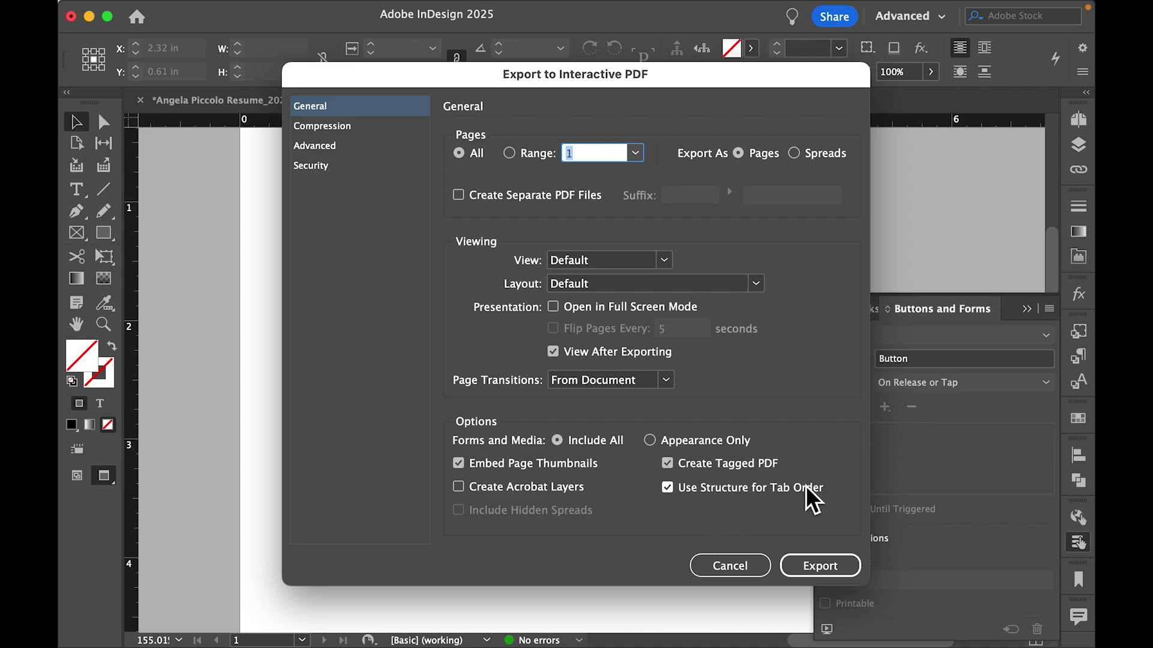
Step: Export the interactive PDF with the default General settings
left_click(827, 572)
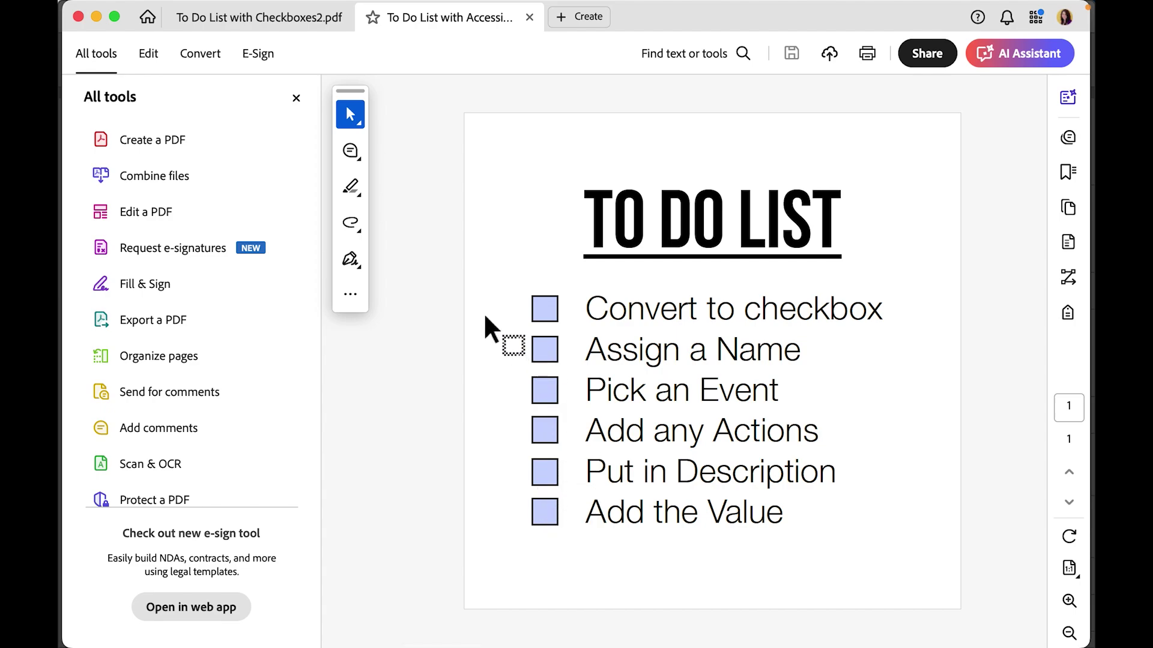
Step: Toggle the Convert to checkbox and Assign a Name boxes, leaving both ticked
left_click(550, 317)
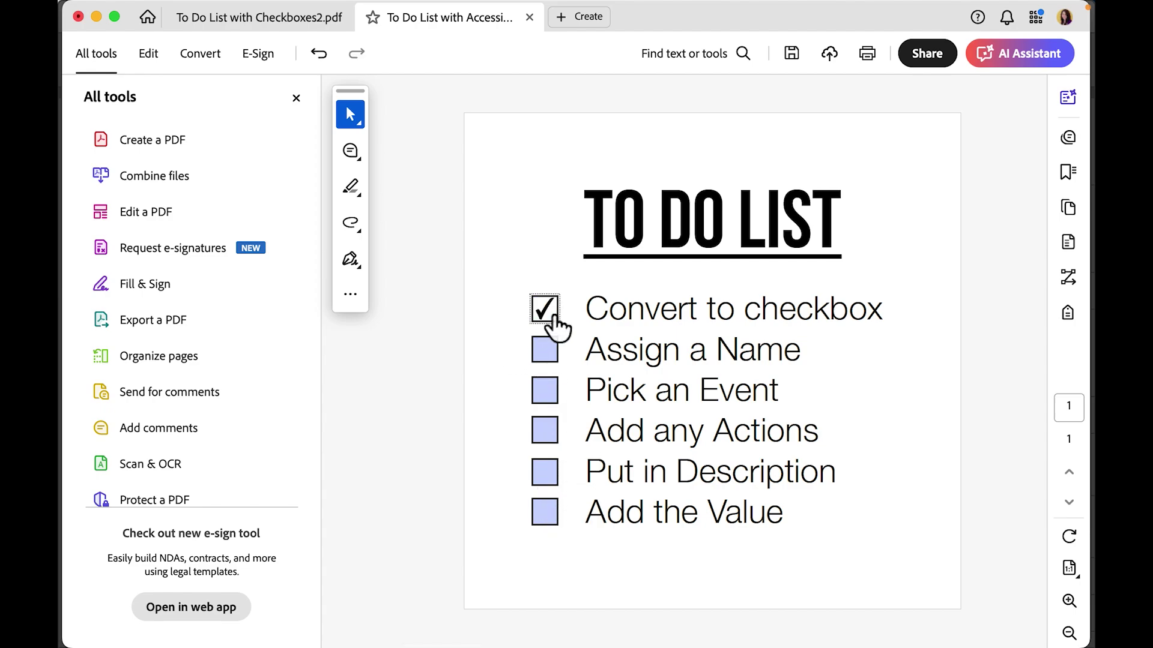
left_click(560, 358)
left_click(557, 359)
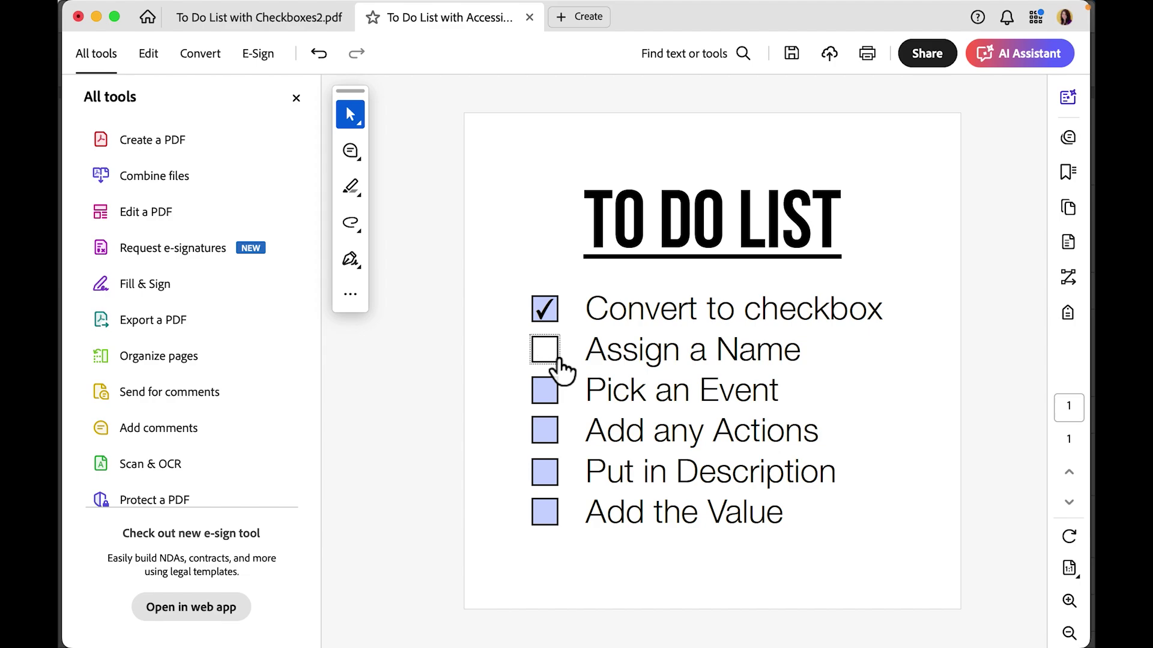
left_click(553, 322)
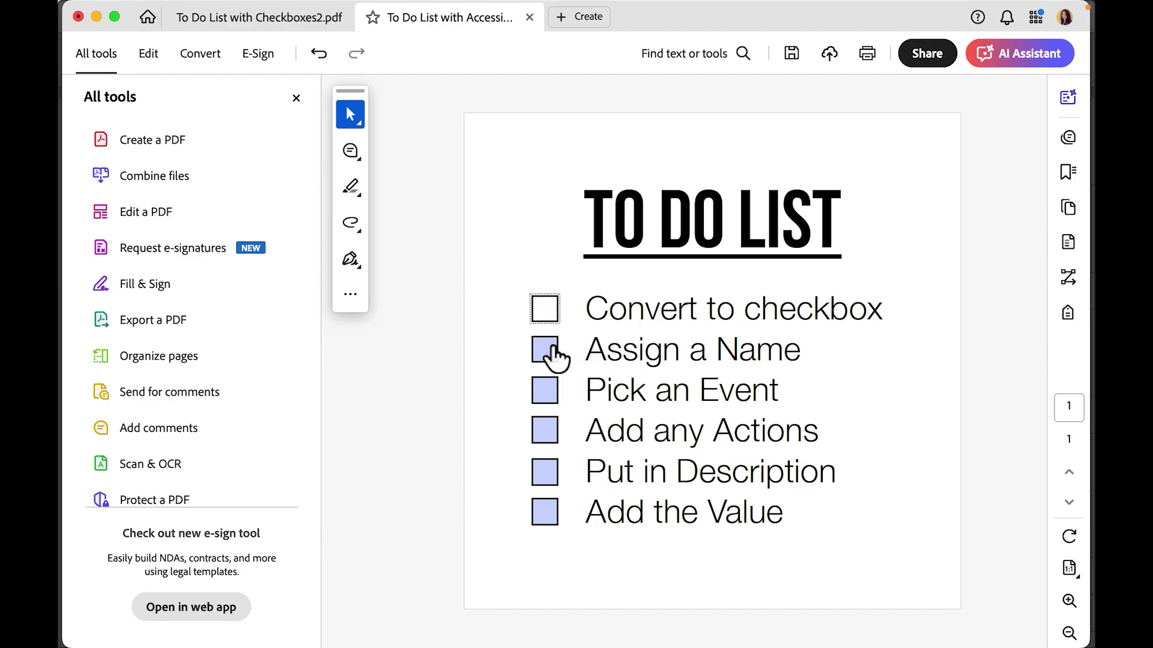
left_click(547, 350)
left_click(544, 307)
Step: Tick and untick Pick an Event, then select the first checkbox back in InDesign
left_click(544, 401)
left_click(545, 401)
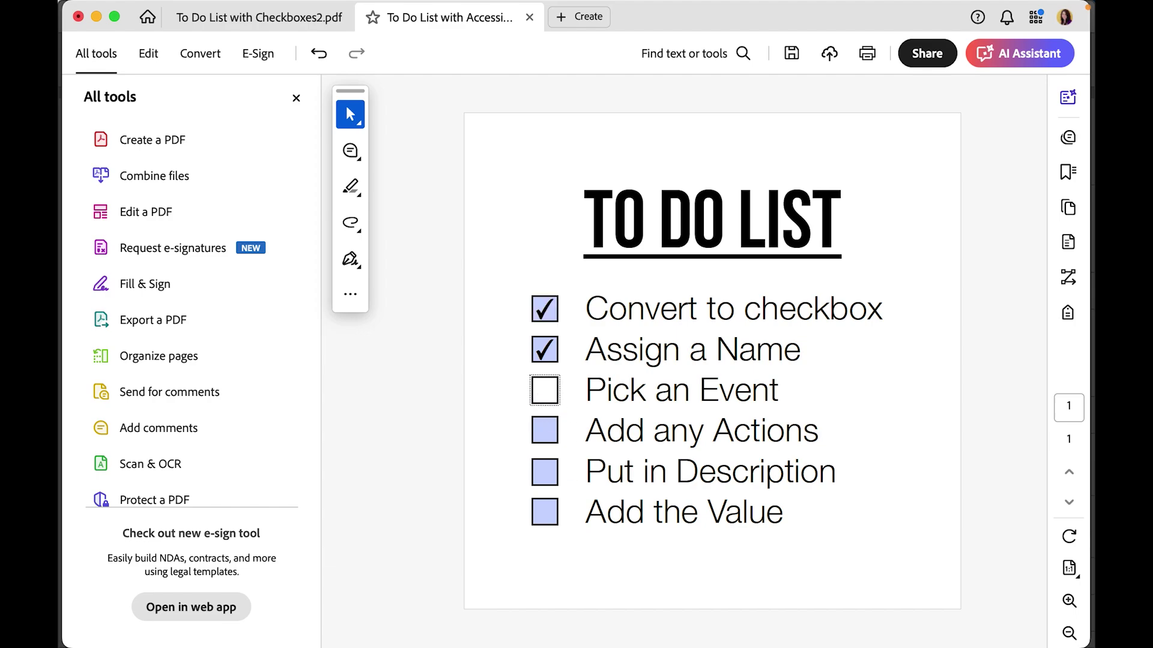
left_click(1025, 625)
left_click(334, 318)
Step: Tick and untick the Pick an Event, Assign a Name and Convert to checkbox items, leaving them cleared
left_click(544, 393)
left_click(546, 354)
left_click(548, 307)
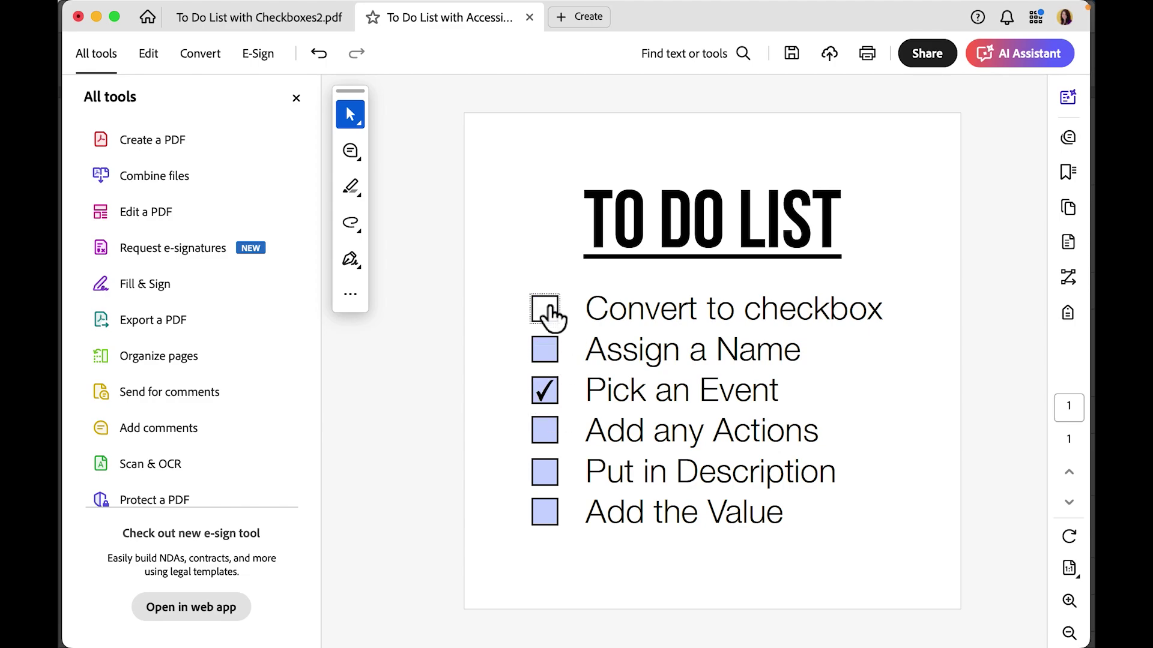
left_click(550, 390)
left_click(491, 381)
Step: Toggle Convert to checkbox, Assign a Name and Pick an Event again, moving down to Add any Actions
mouse_move(555, 319)
left_mouse_down()
mouse_move(492, 340)
mouse_move(545, 293)
mouse_move(555, 312)
left_mouse_up()
left_click(550, 352)
left_click(546, 348)
left_click(546, 390)
left_click(545, 353)
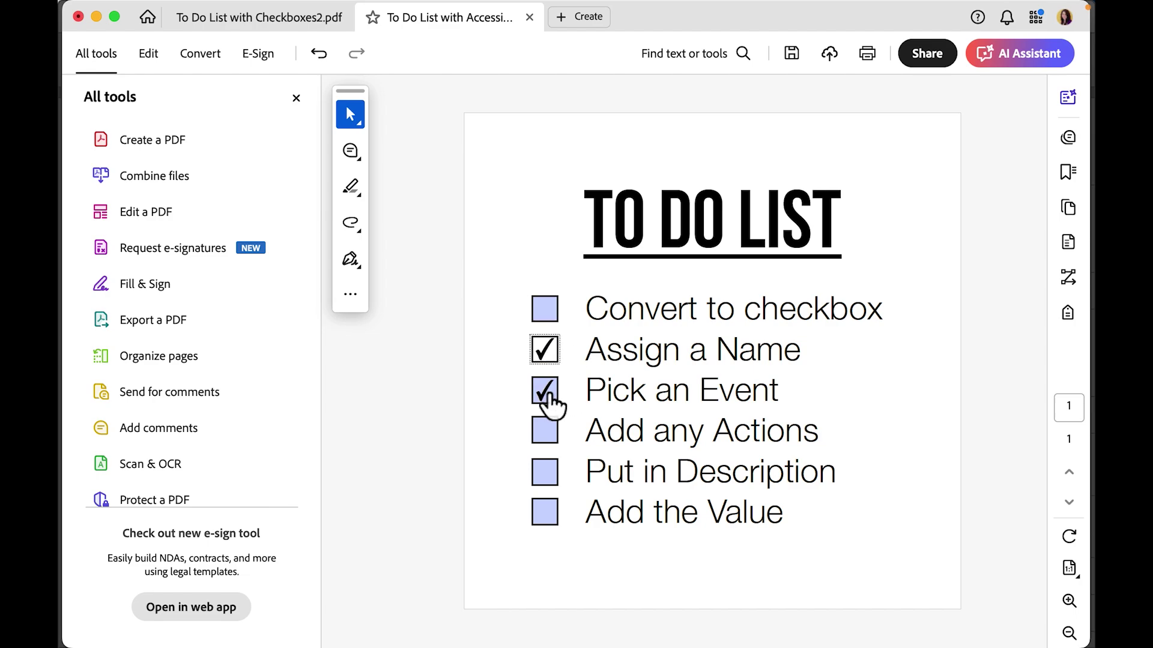
left_click(545, 391)
left_click(545, 430)
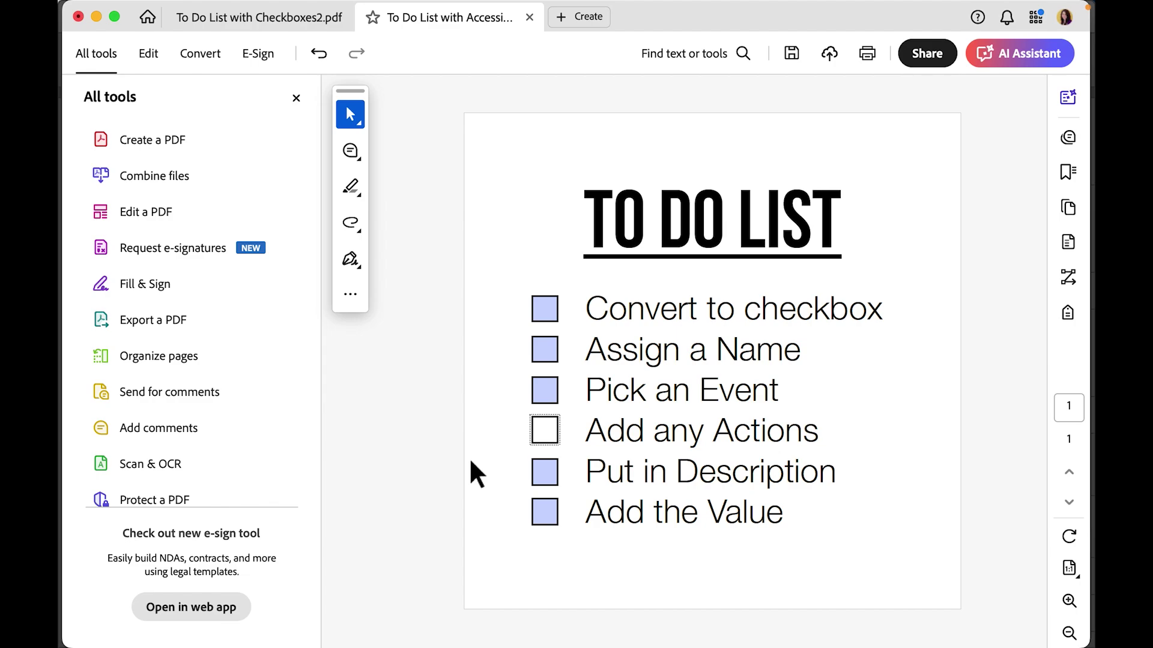
Step: Scroll the All tools list and switch into Prepare a form editing
scroll(248, 380, "down", 3)
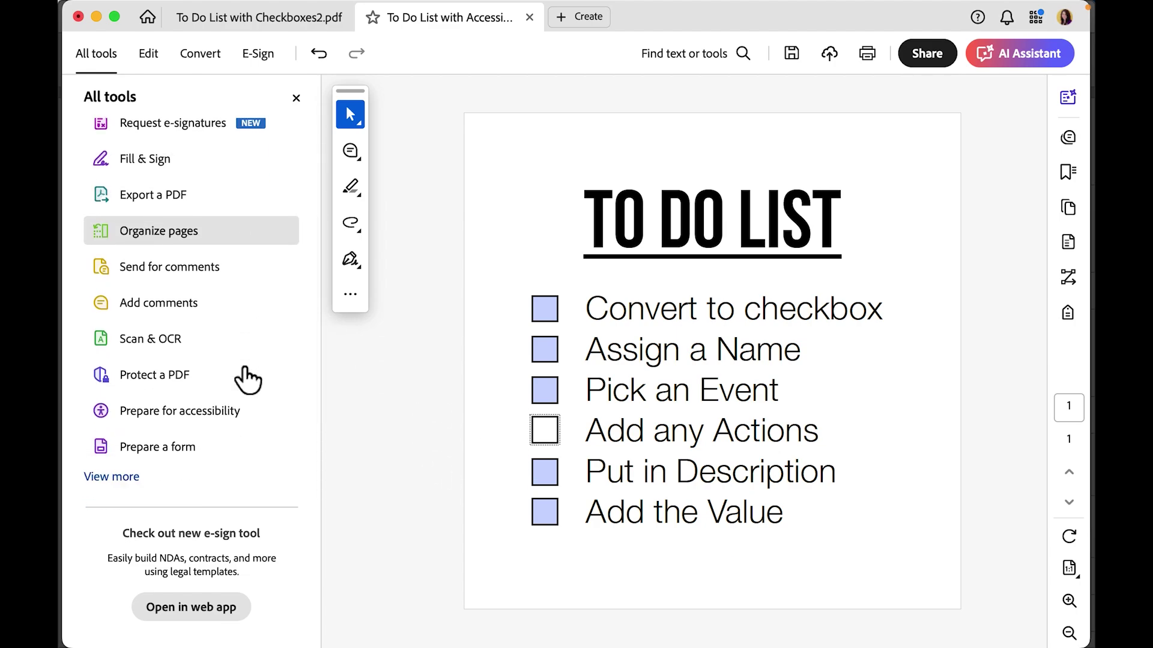
scroll(247, 378, "up", 3)
scroll(180, 432, "down", 3)
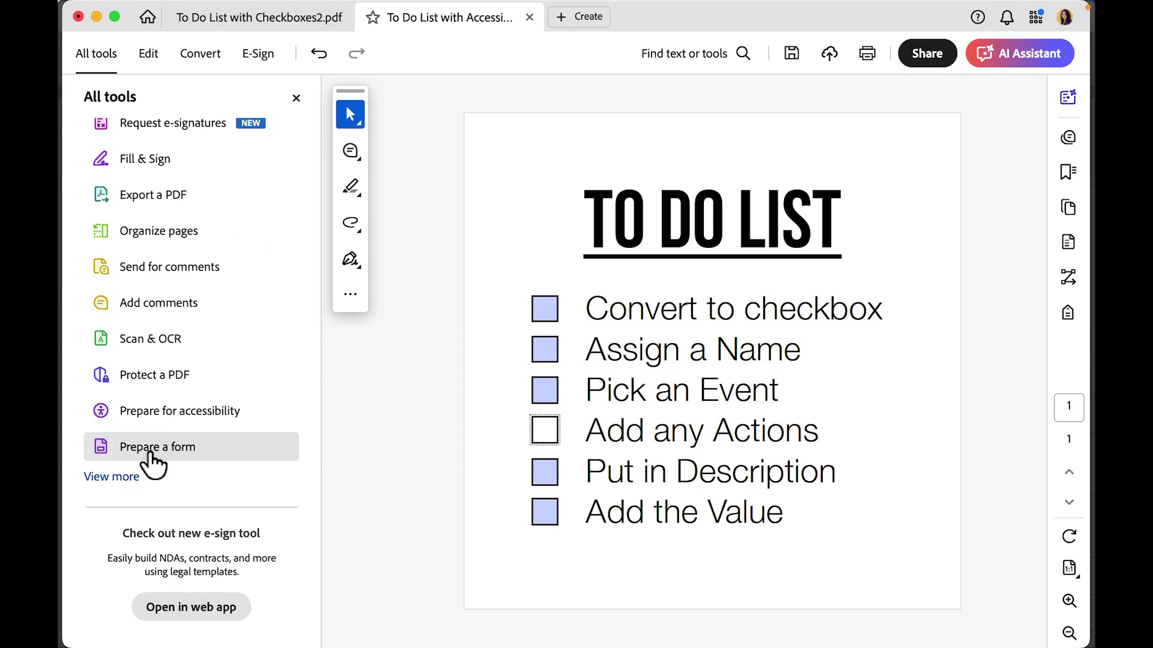
left_click(146, 449)
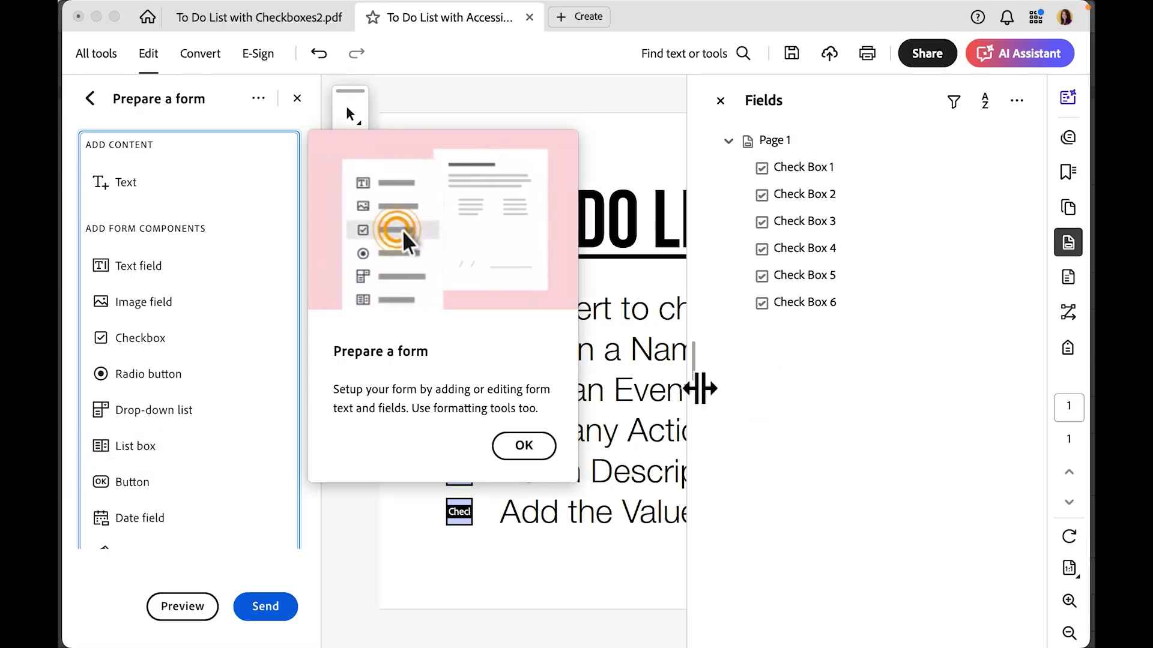
Step: Widen the page area, select Check Box 1 and open its field properties
left_click_drag(702, 370, 875, 397)
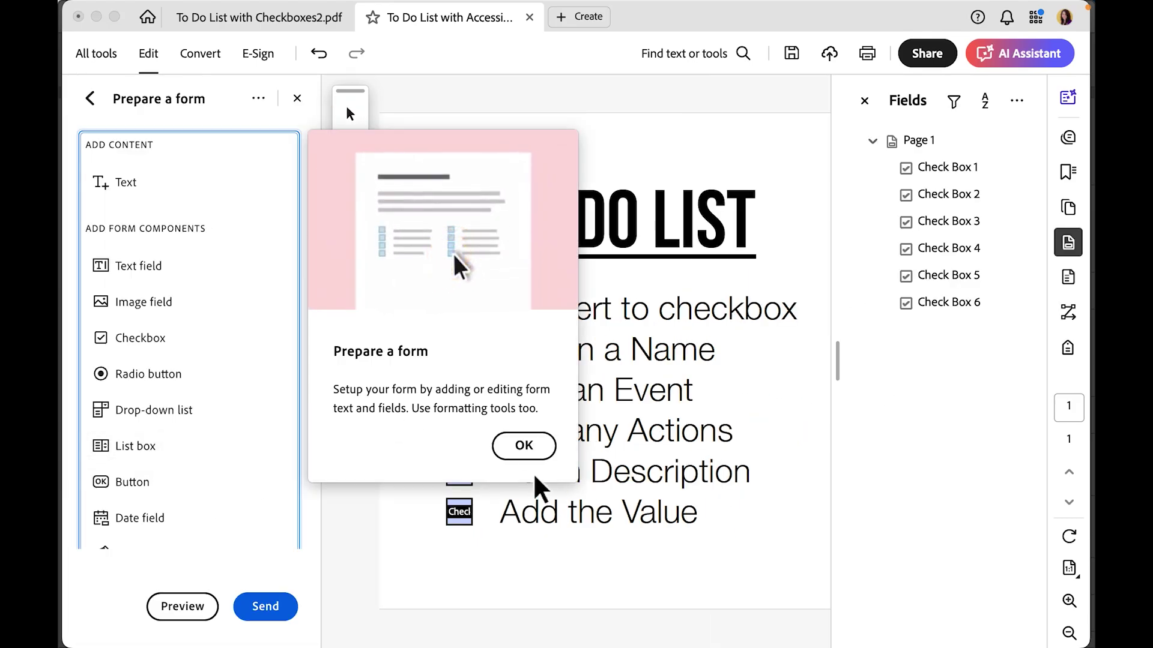
left_click(527, 452)
left_click(955, 170)
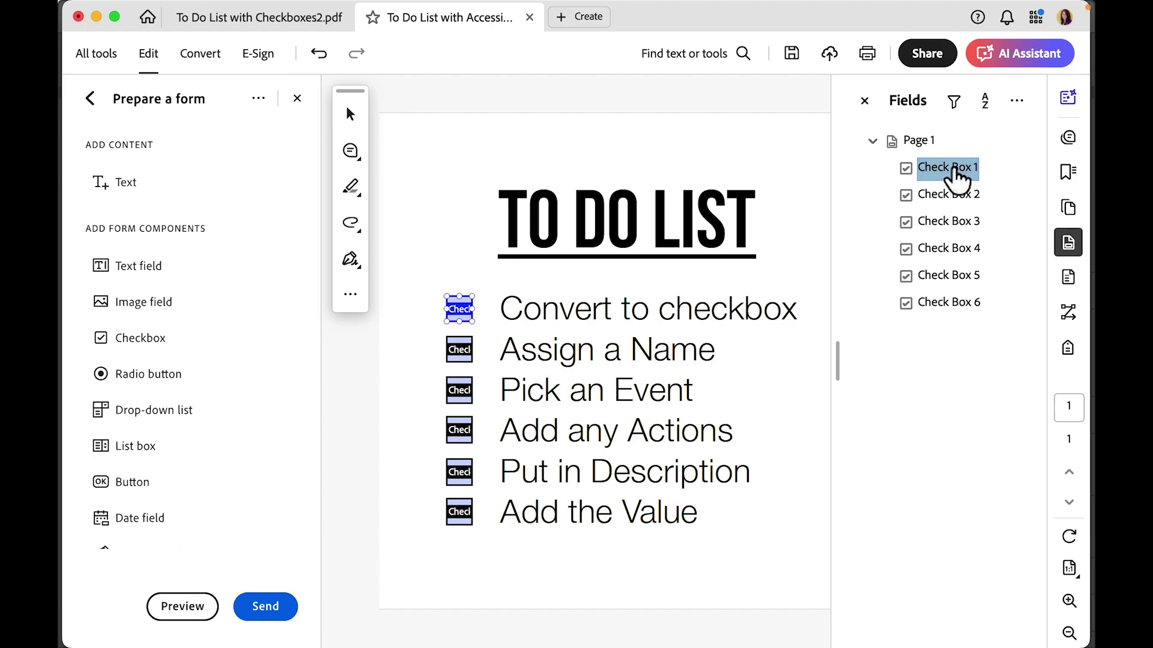
left_click(949, 195)
left_click(463, 322)
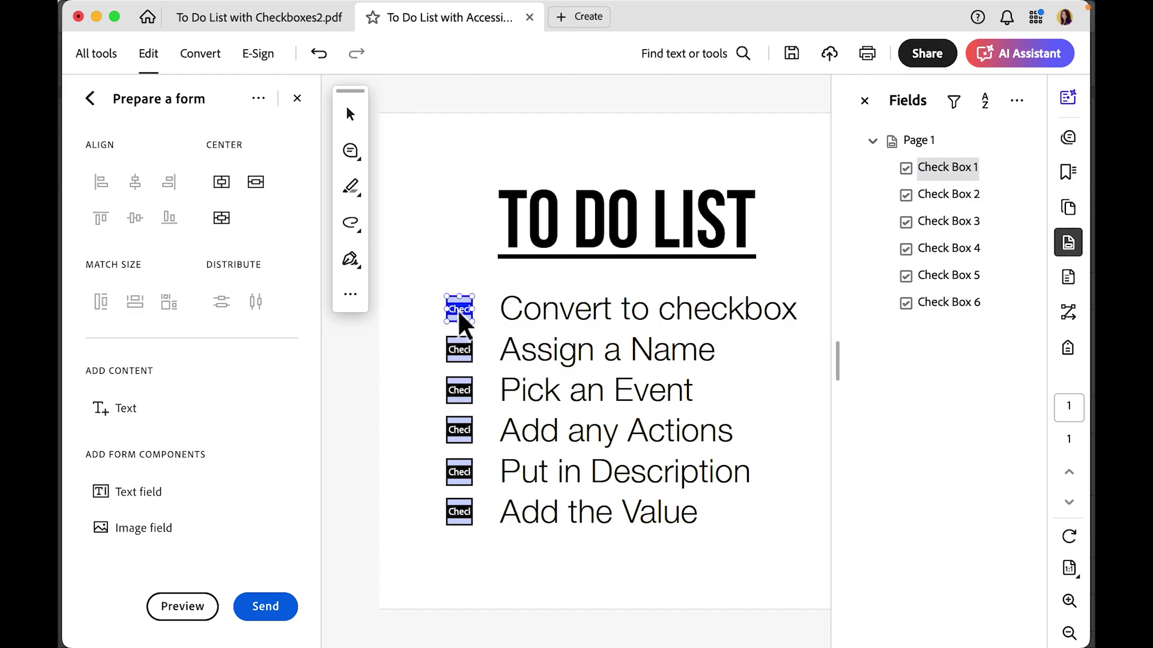
double_click(463, 320)
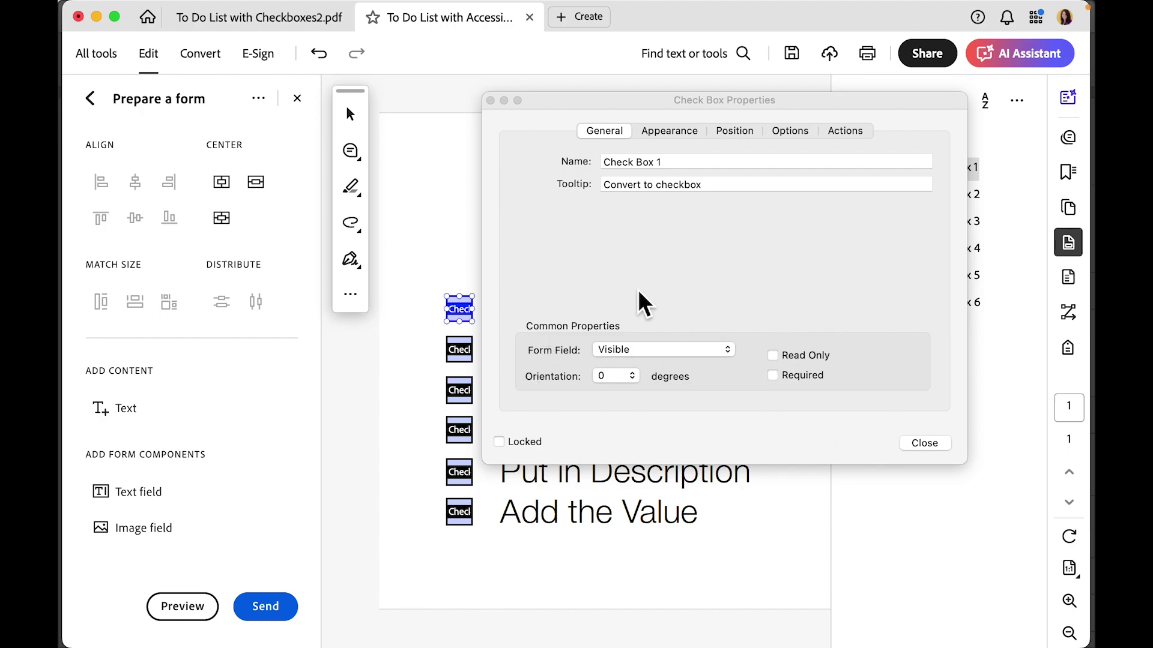
Step: Keep the form field set to Visible and move to the Appearance settings
left_click(669, 351)
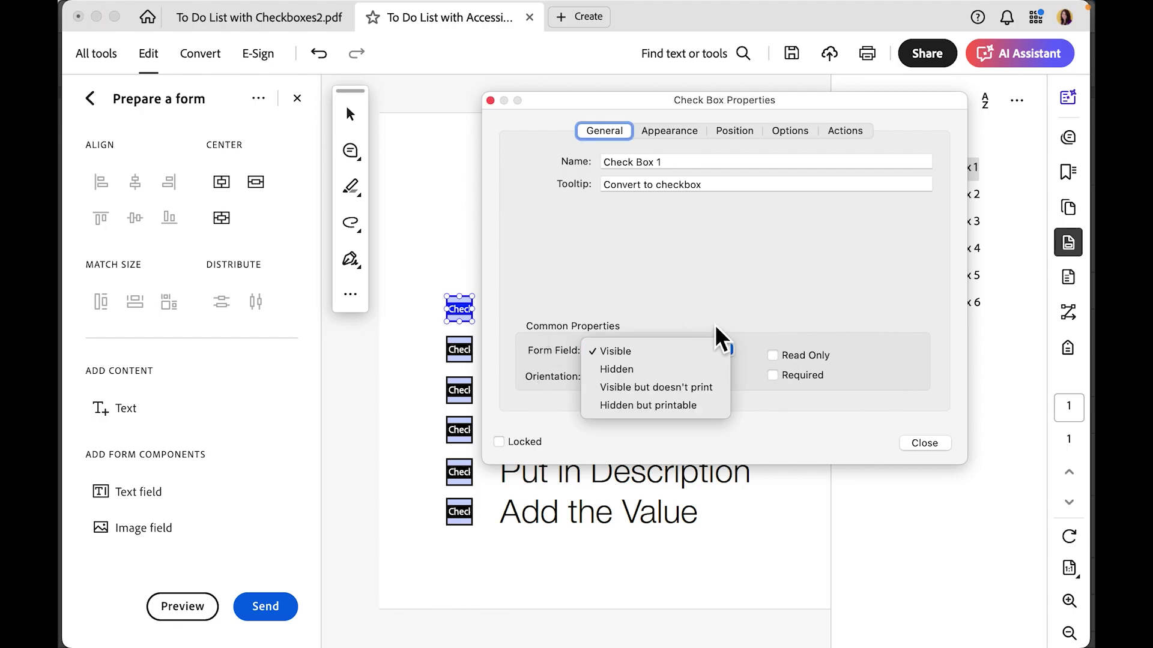
left_click(697, 291)
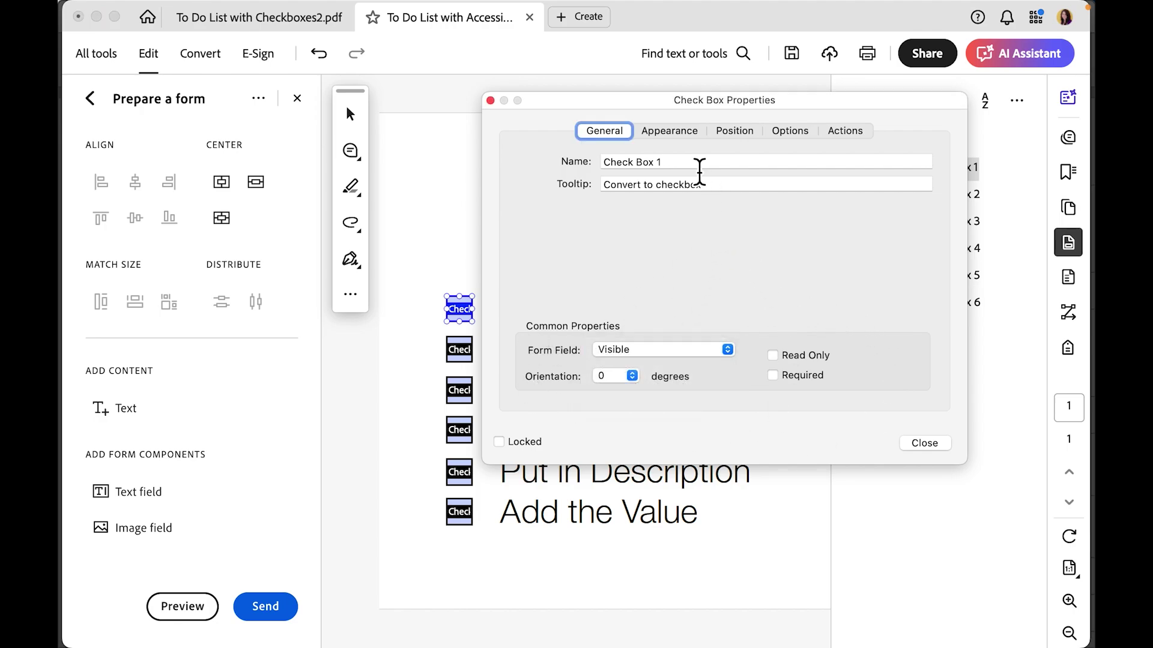
left_click(674, 130)
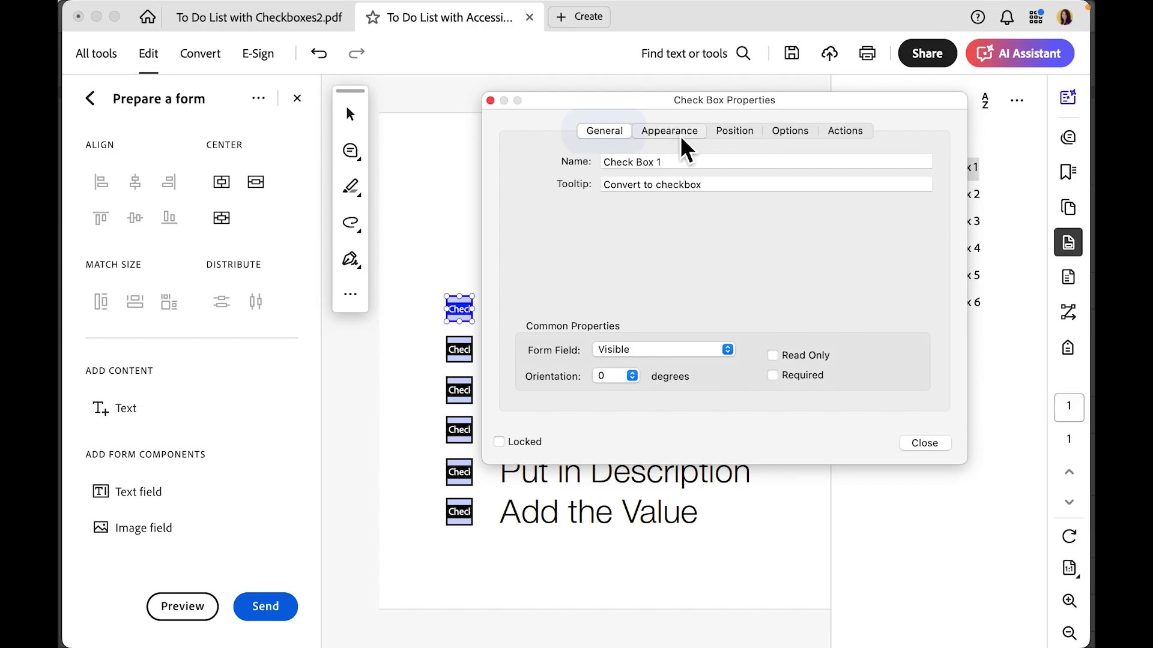
left_click(701, 132)
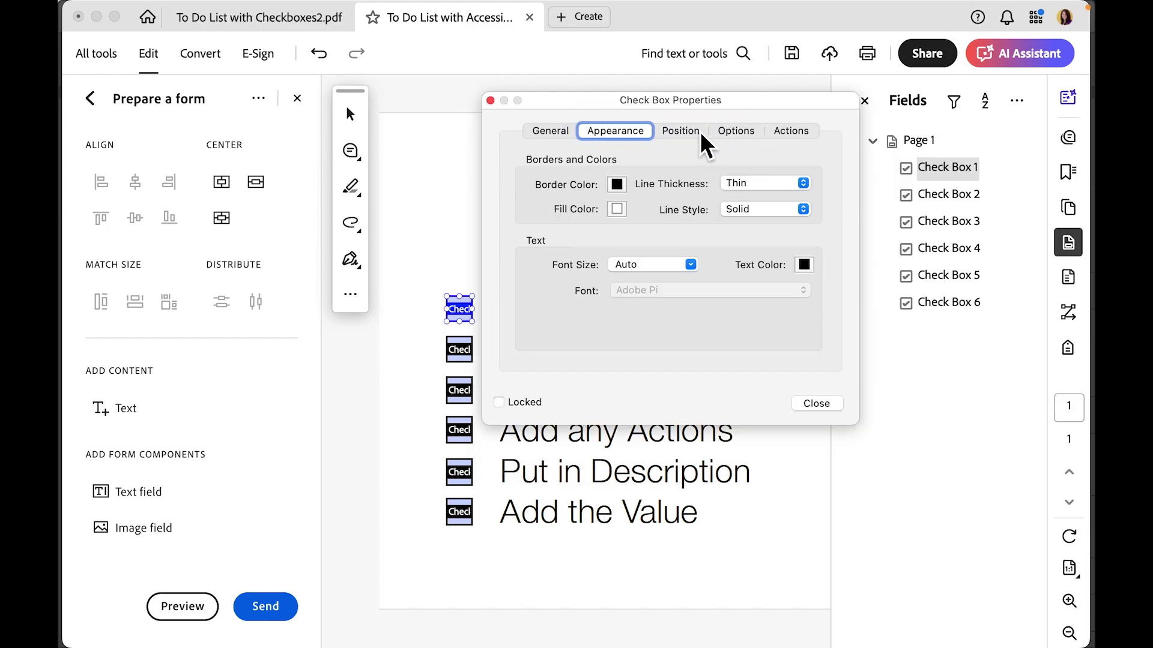
left_click(617, 184)
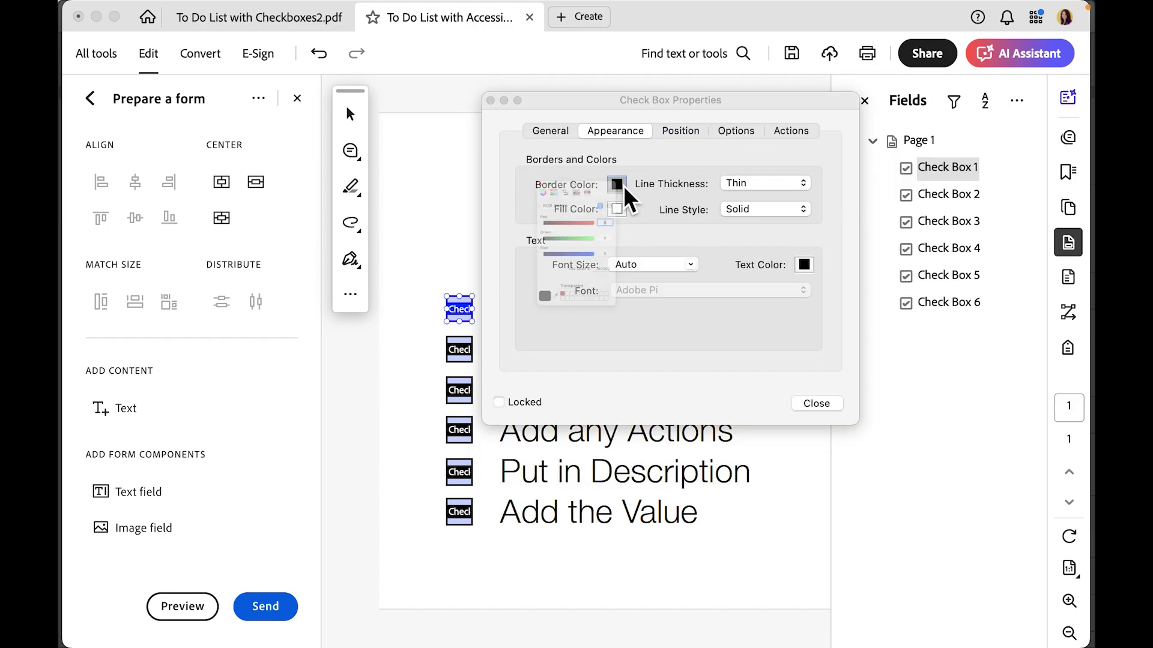
left_click(618, 191)
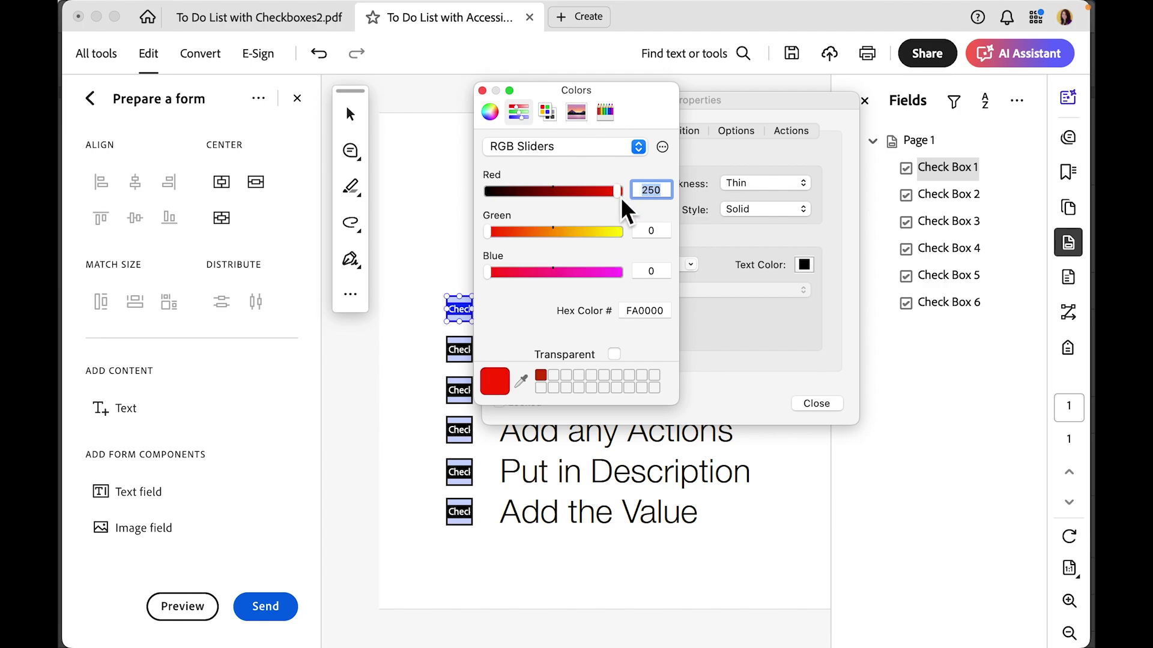
left_click(482, 90)
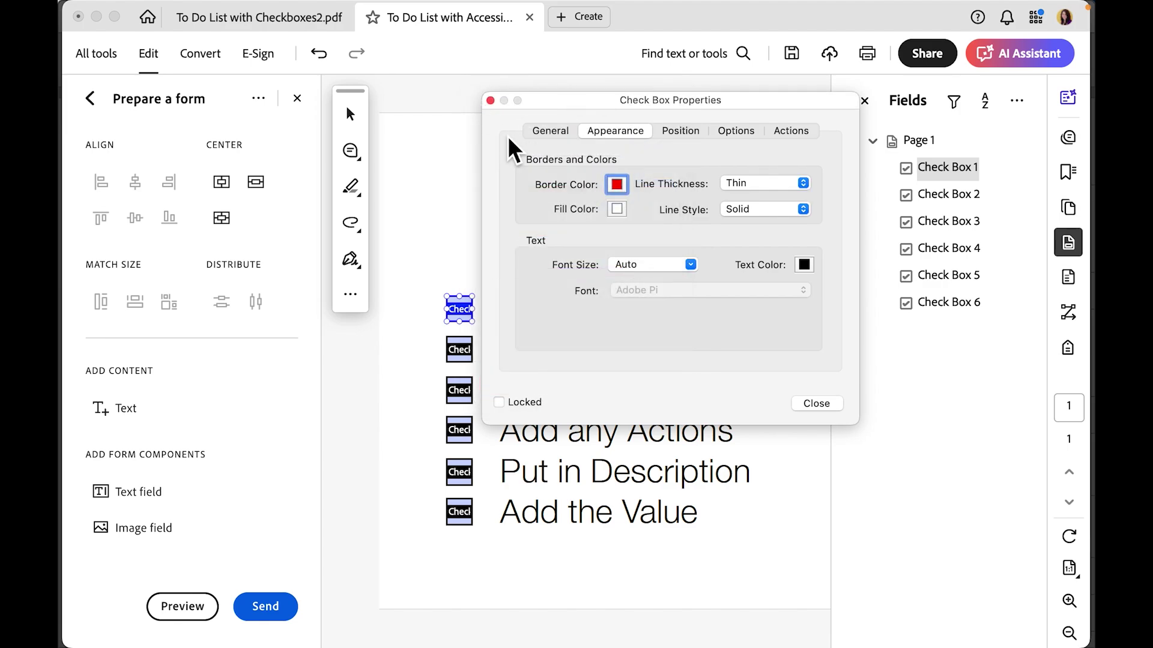
left_click(618, 185)
left_click_drag(618, 191, 458, 214)
left_click(772, 314)
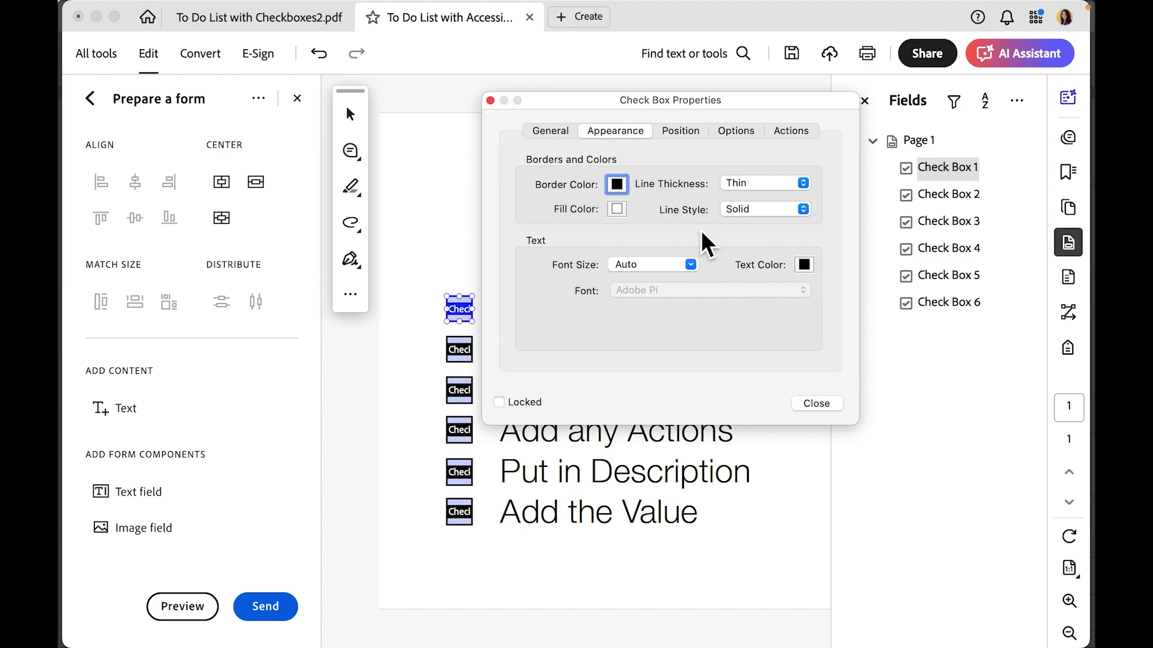
left_click(694, 133)
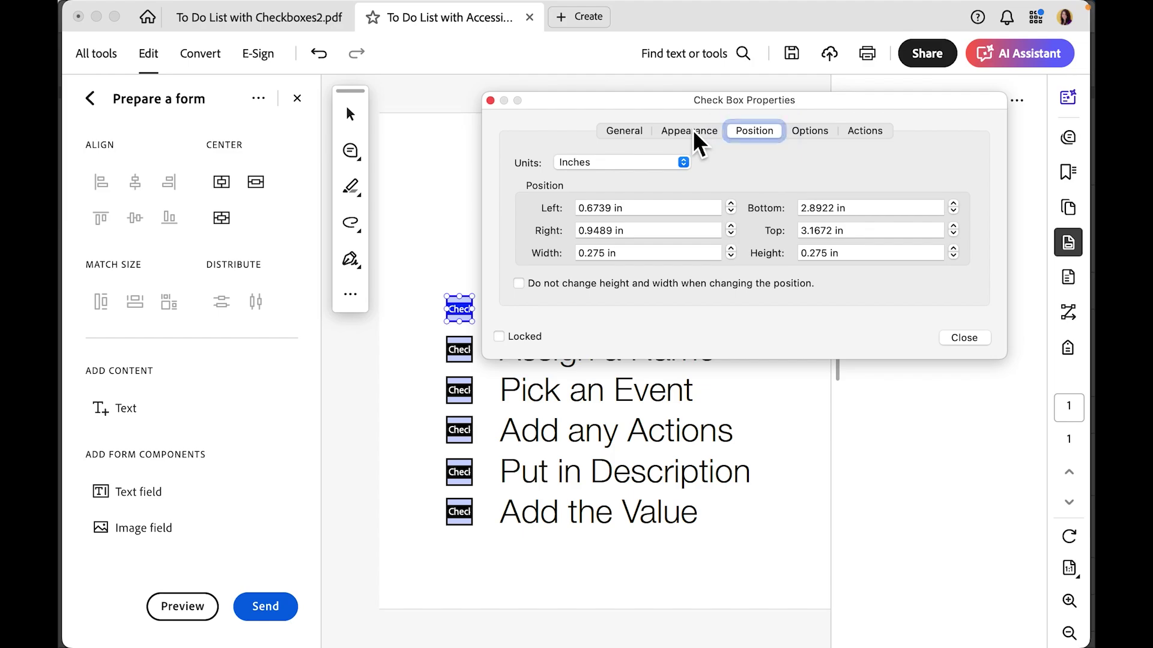
Step: Review Check Box 1's style options, actions, name and tooltip, keeping the Check mark, then close the properties dialog
left_click(808, 133)
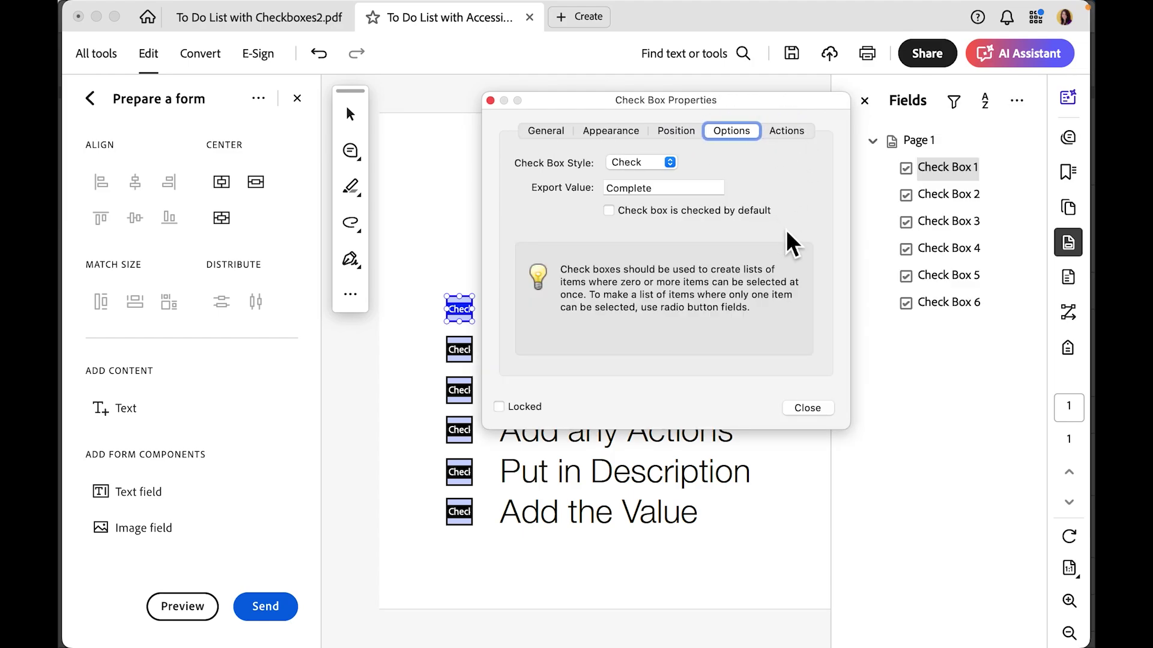
left_click(670, 163)
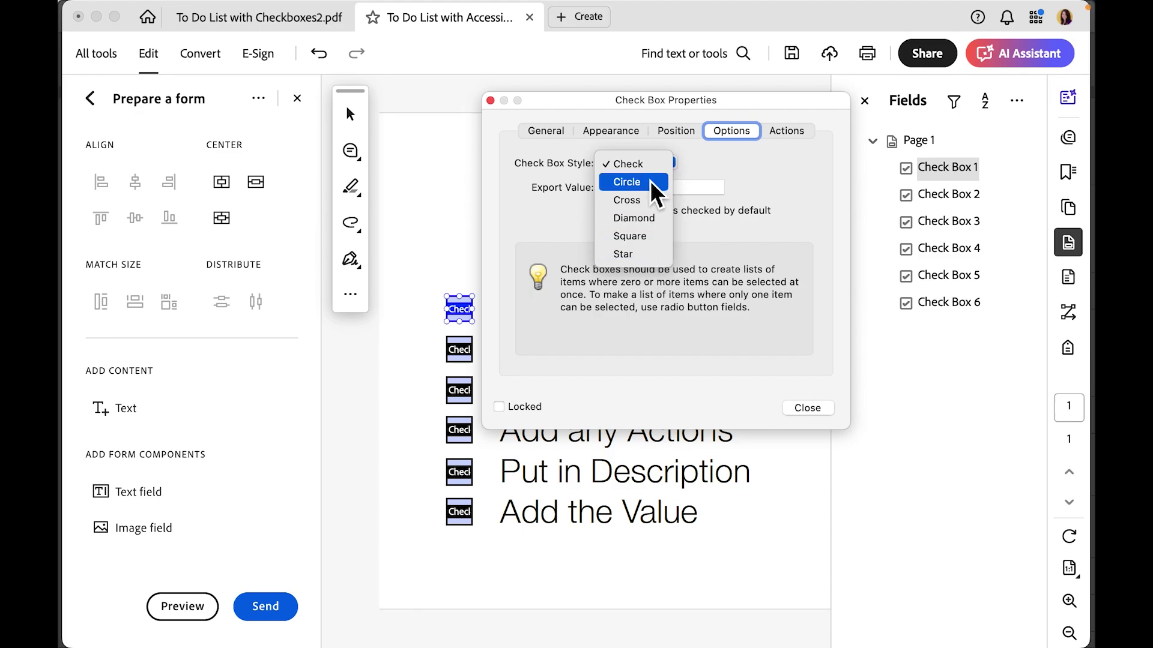
left_click(784, 191)
left_click(789, 135)
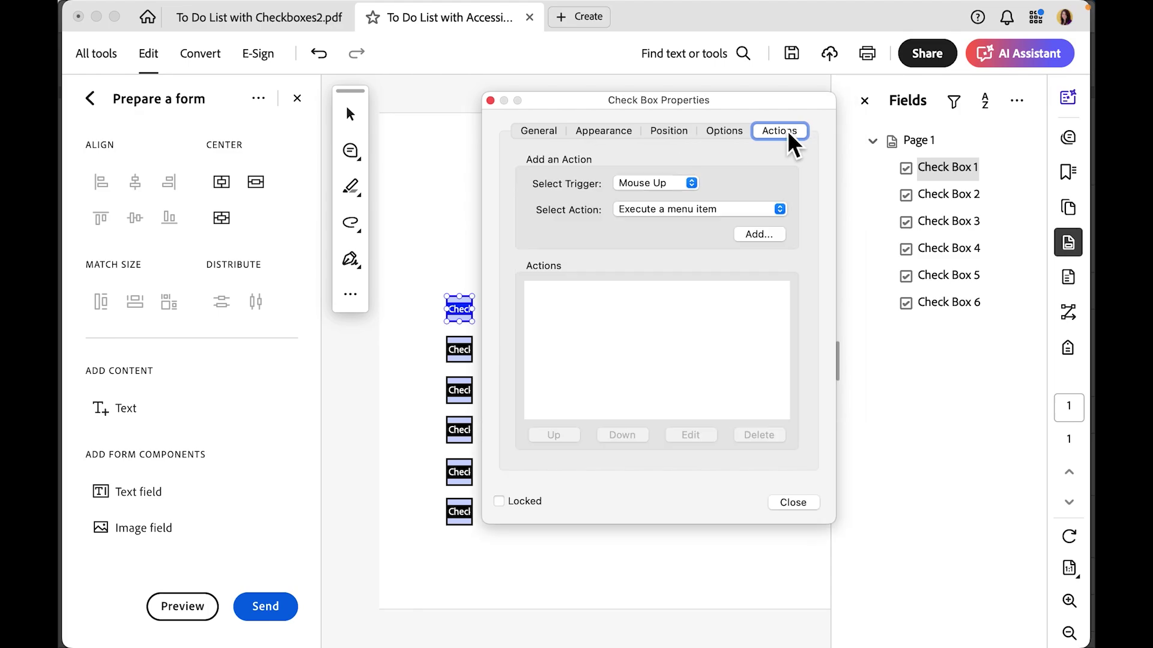
left_click(543, 135)
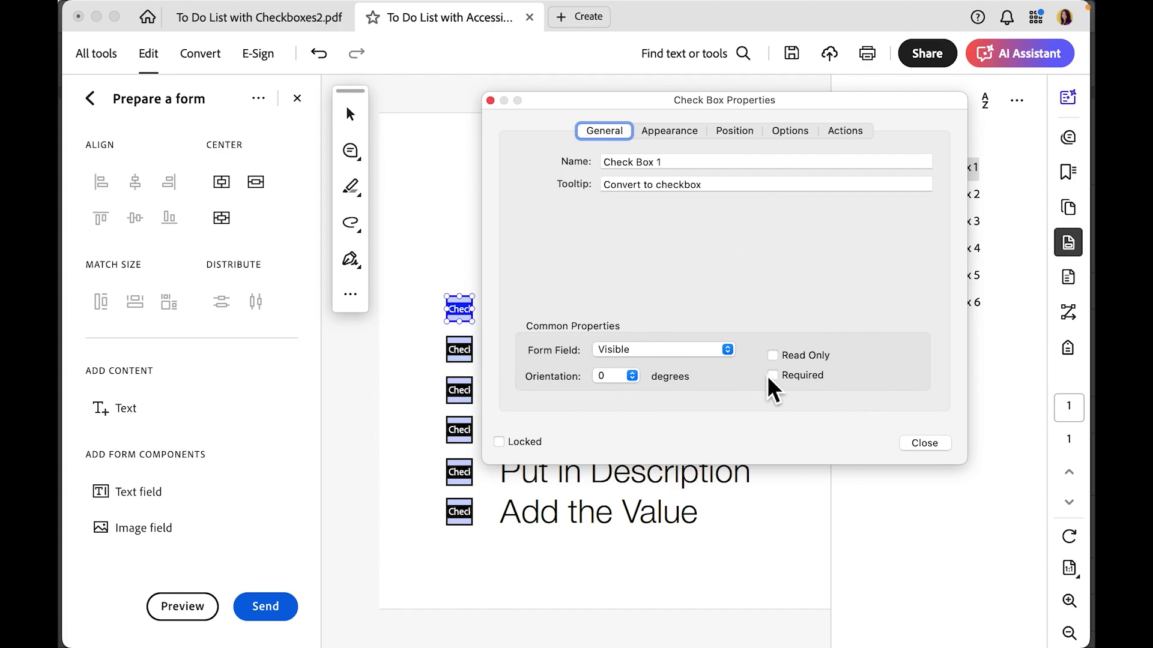
left_click(936, 447)
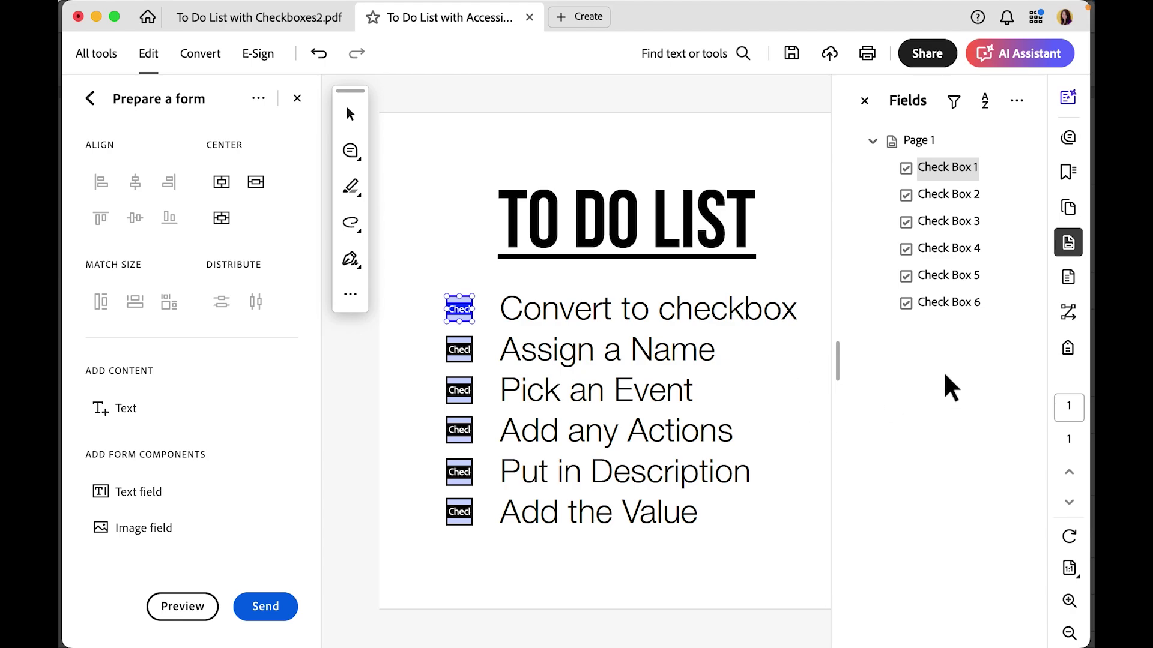
Step: Select Check Box 1 through Check Box 6 in the Fields list to locate each on the page
left_click(930, 171)
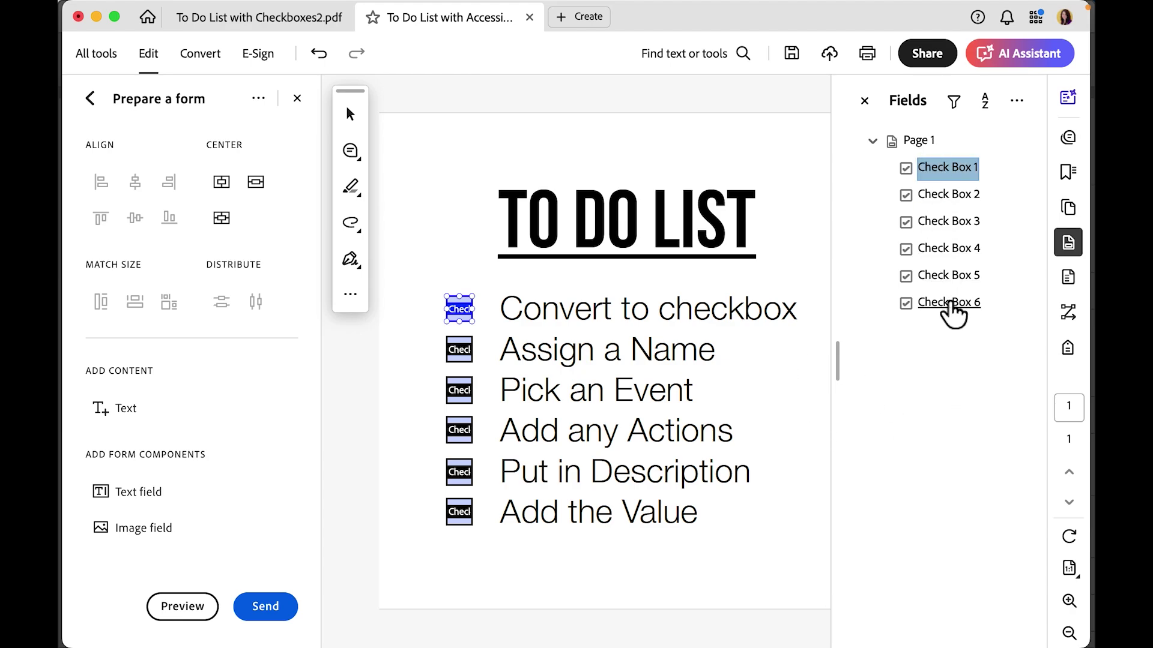
left_click(953, 303)
left_click(947, 276)
left_click(947, 248)
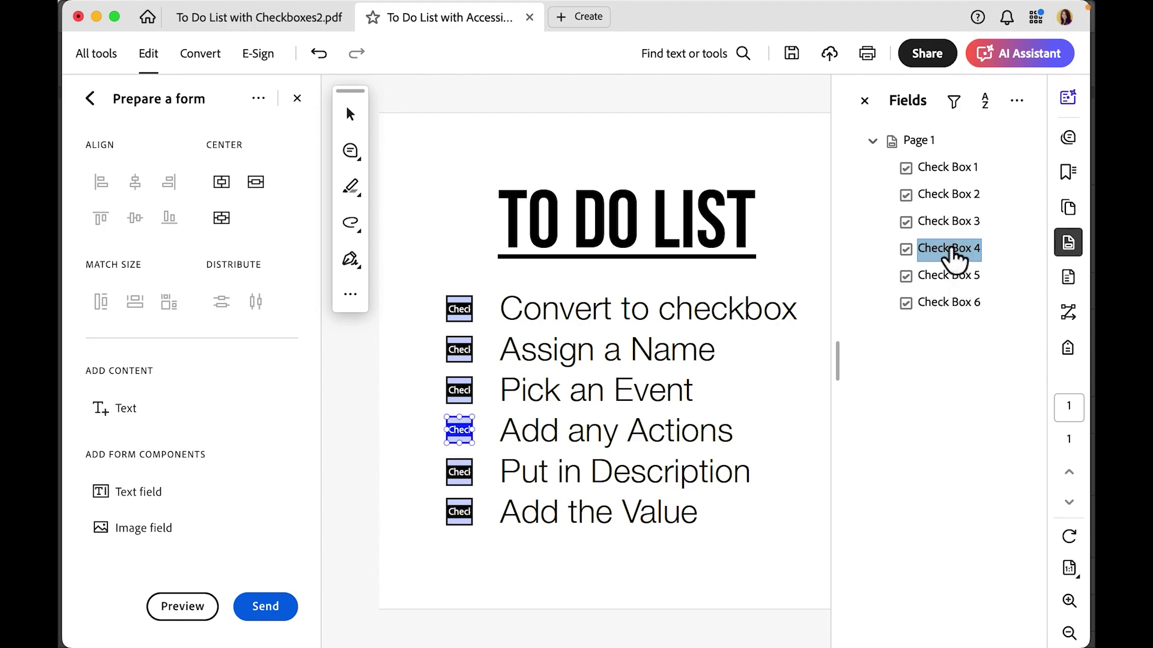
left_click(947, 223)
left_click(944, 196)
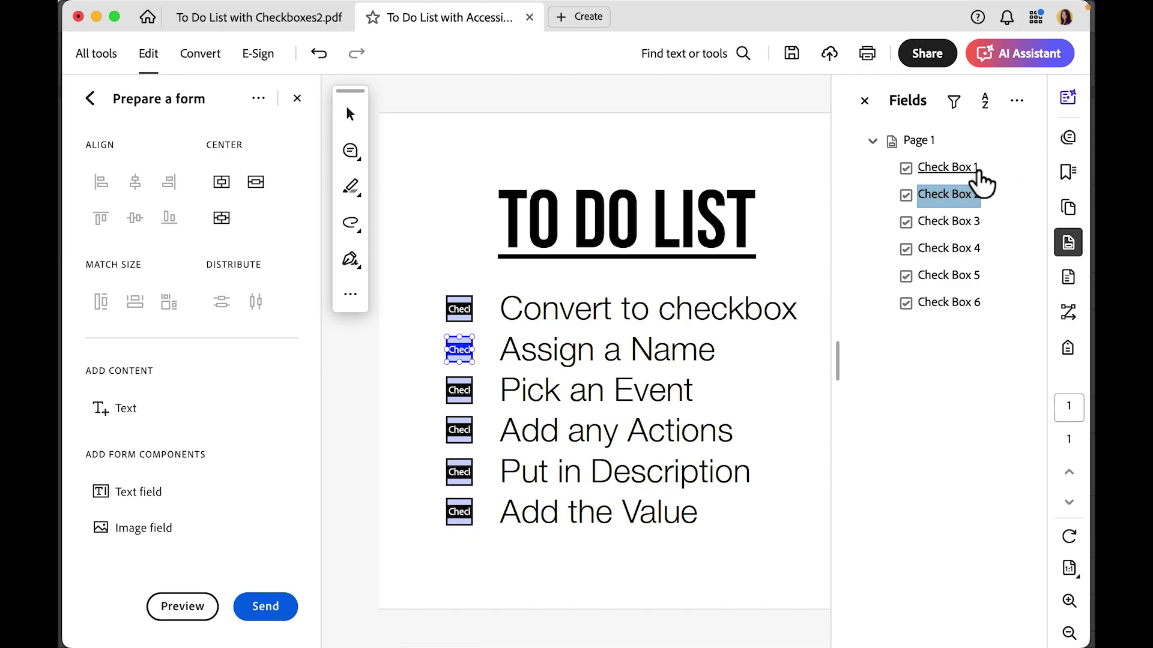
left_click(972, 169)
left_click(960, 250)
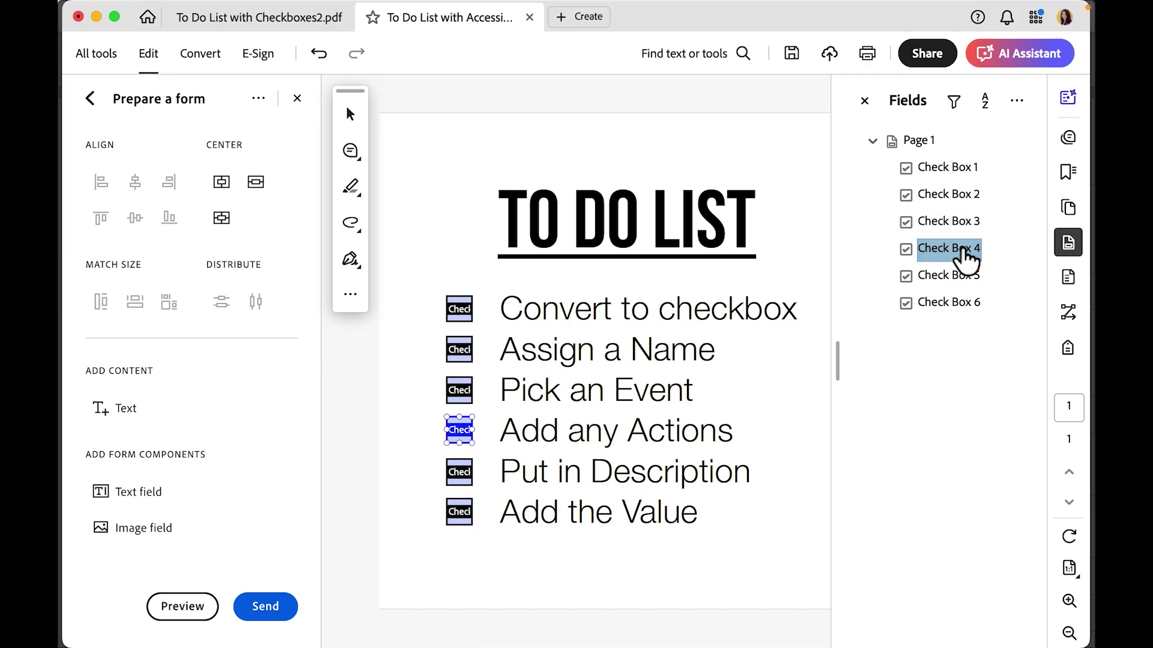
Step: Inspect the fields list's tab order, sort and more-options menus, then exit form editing
left_click(955, 103)
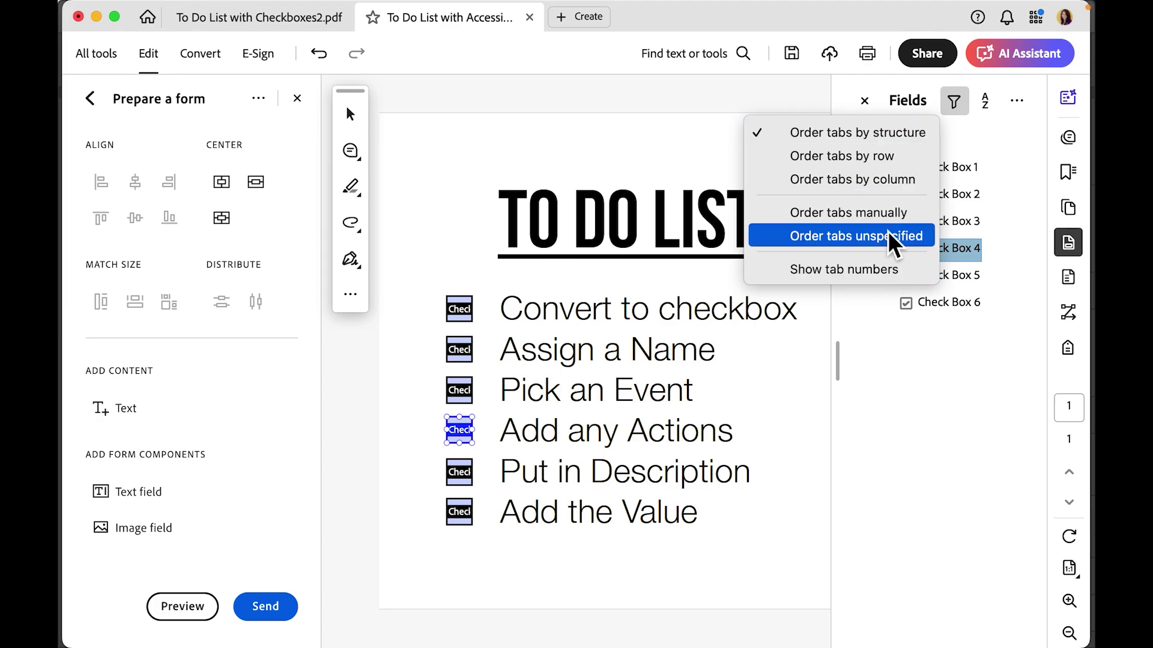
left_click(985, 101)
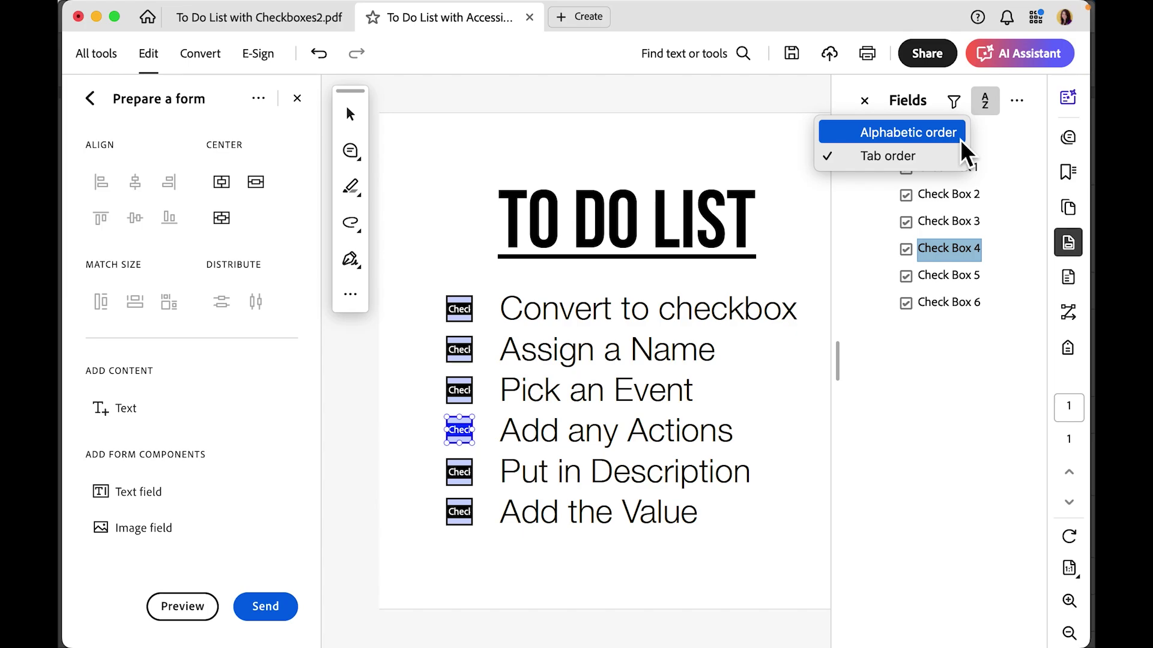
left_click(1017, 102)
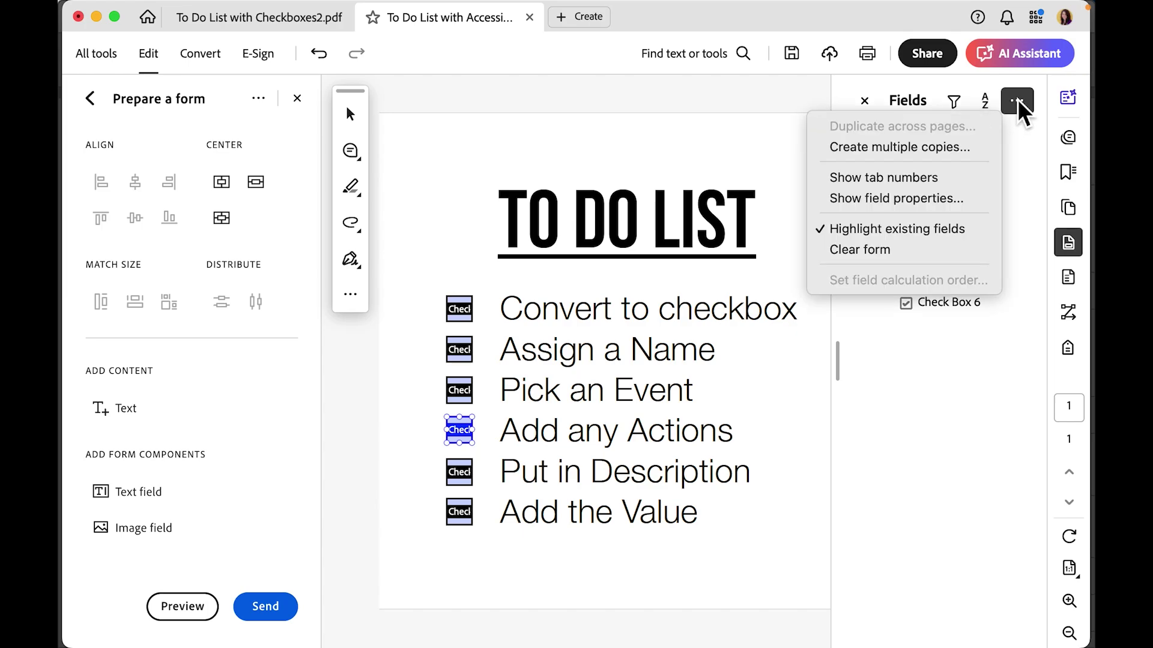
left_click(297, 98)
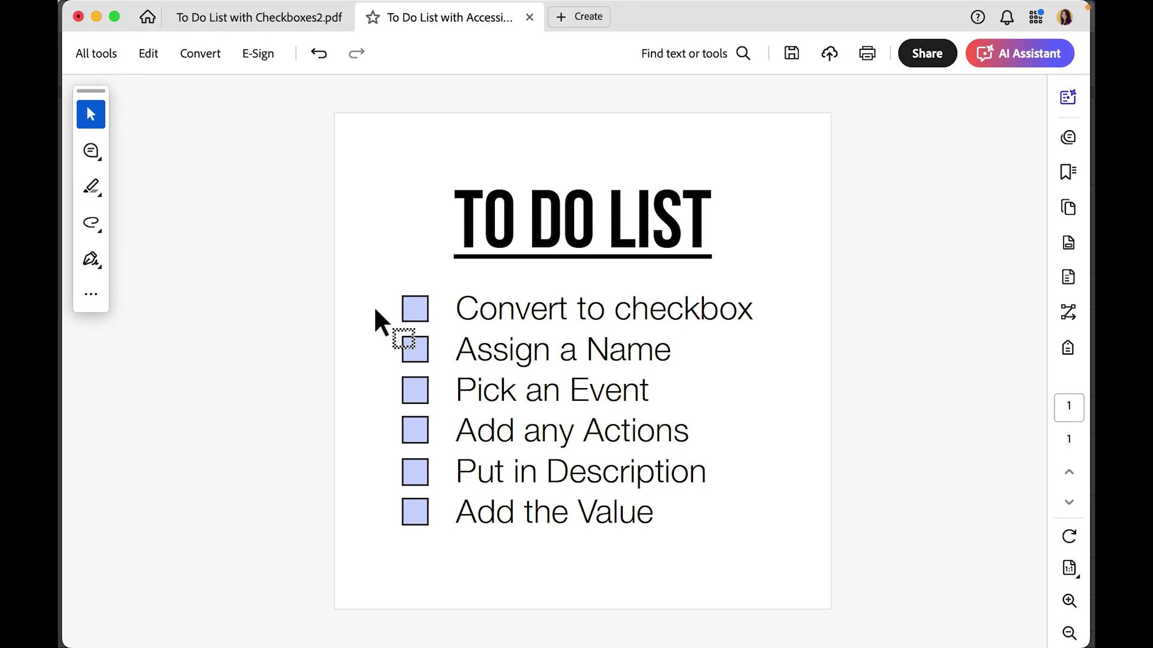
Step: Tab through the first checkboxes, ticking Convert to checkbox and Pick an Event and toggling Assign a Name
key("Tab")
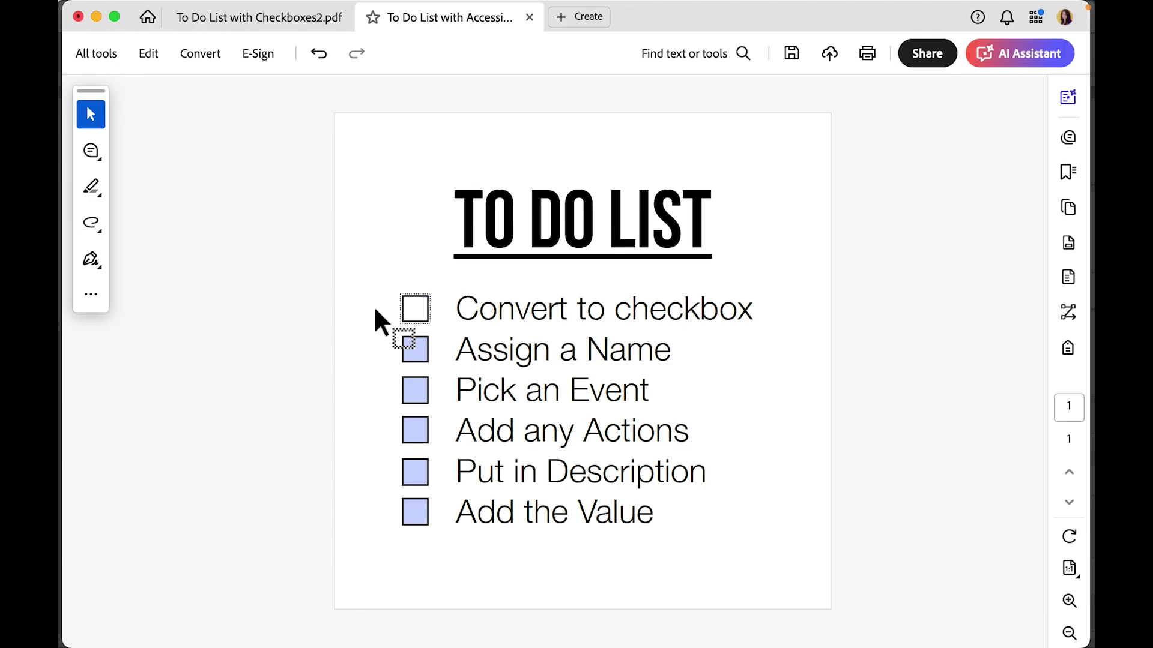
key("space")
key("space")
key("Tab")
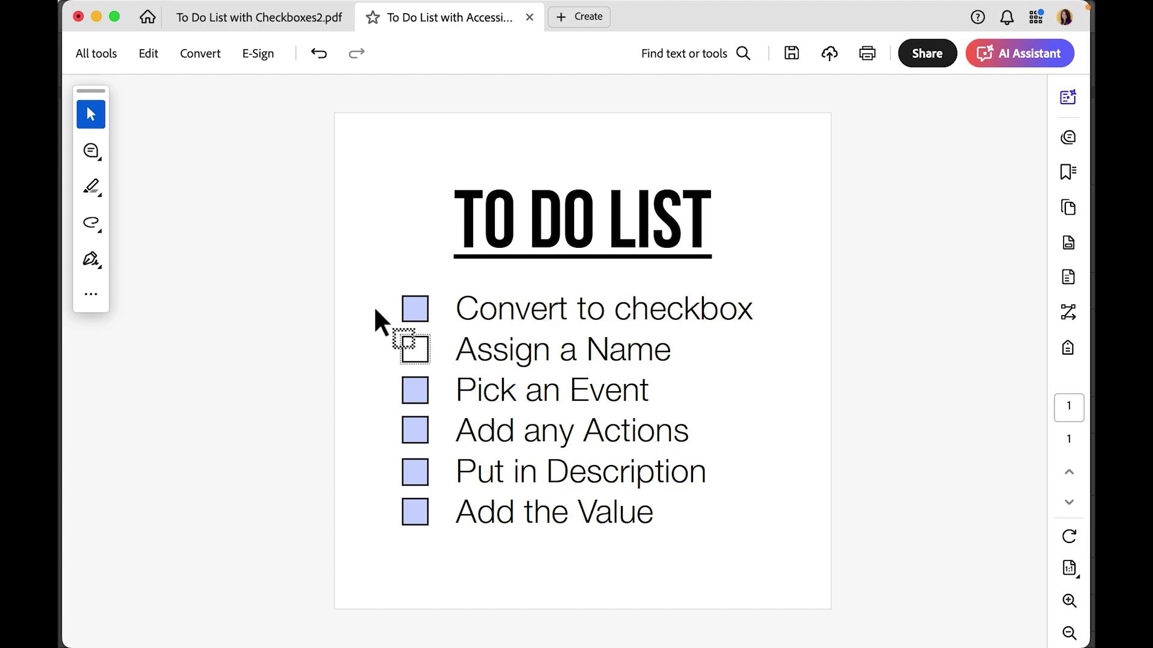
key("space")
key("space")
key("Tab")
key("space")
key("Tab")
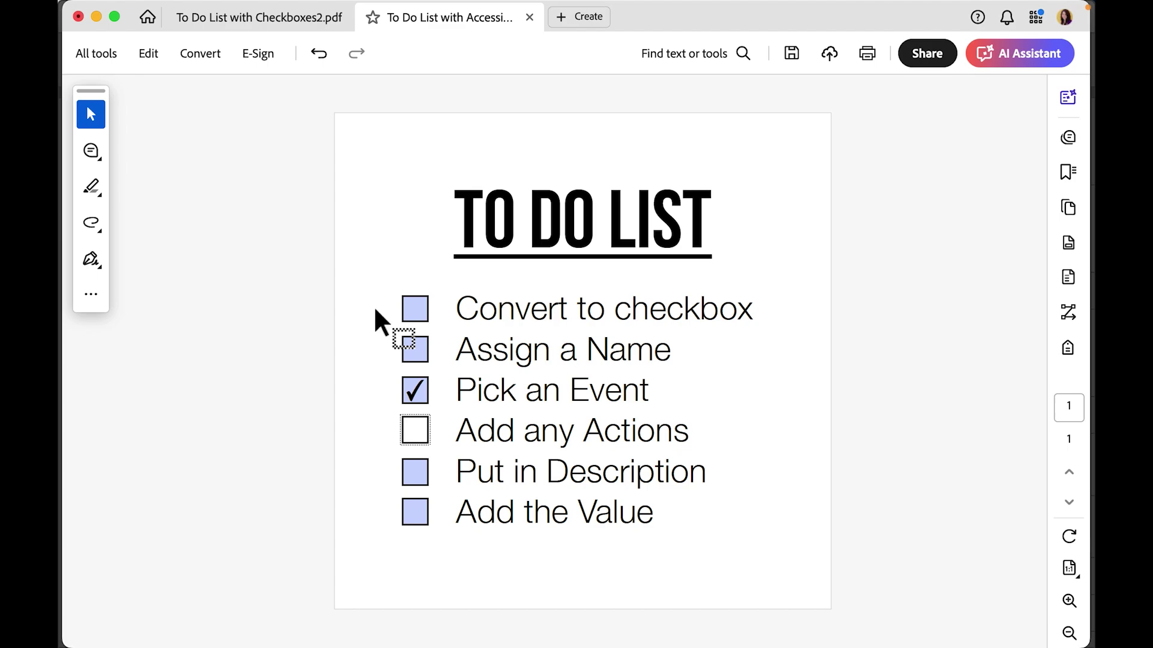
key("space")
key("space")
Step: Cycle focus around all six checkboxes, unticking Pick an Event so none remain ticked
key("Tab")
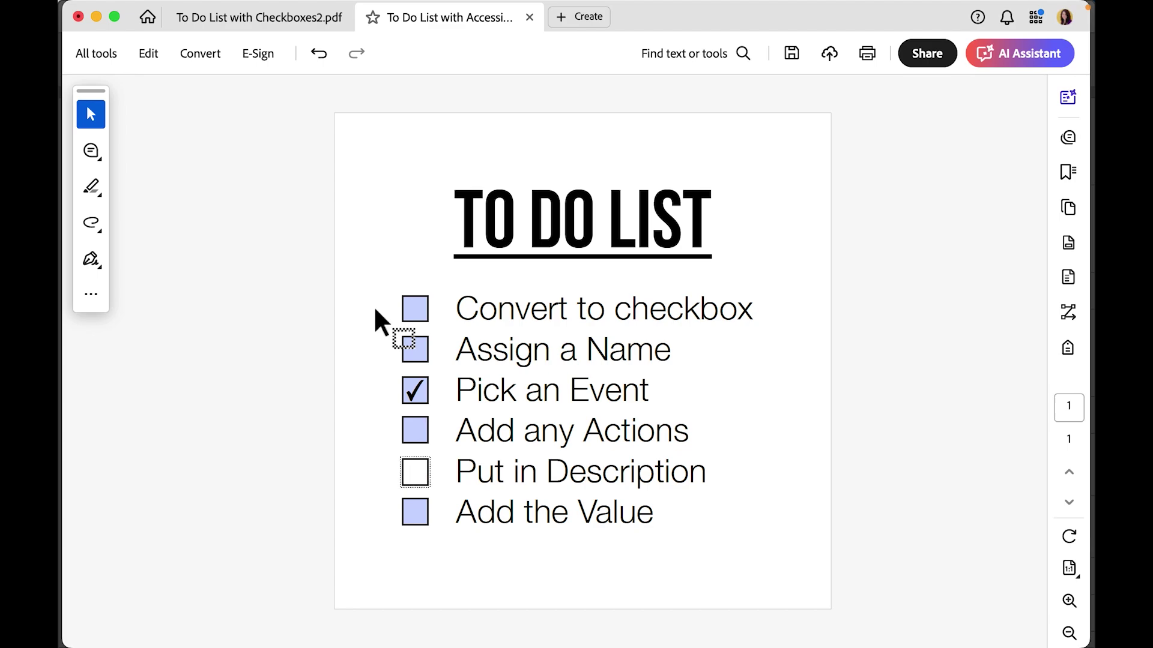
key("Tab")
key("Tab")
key("Tab")
key("Tab")
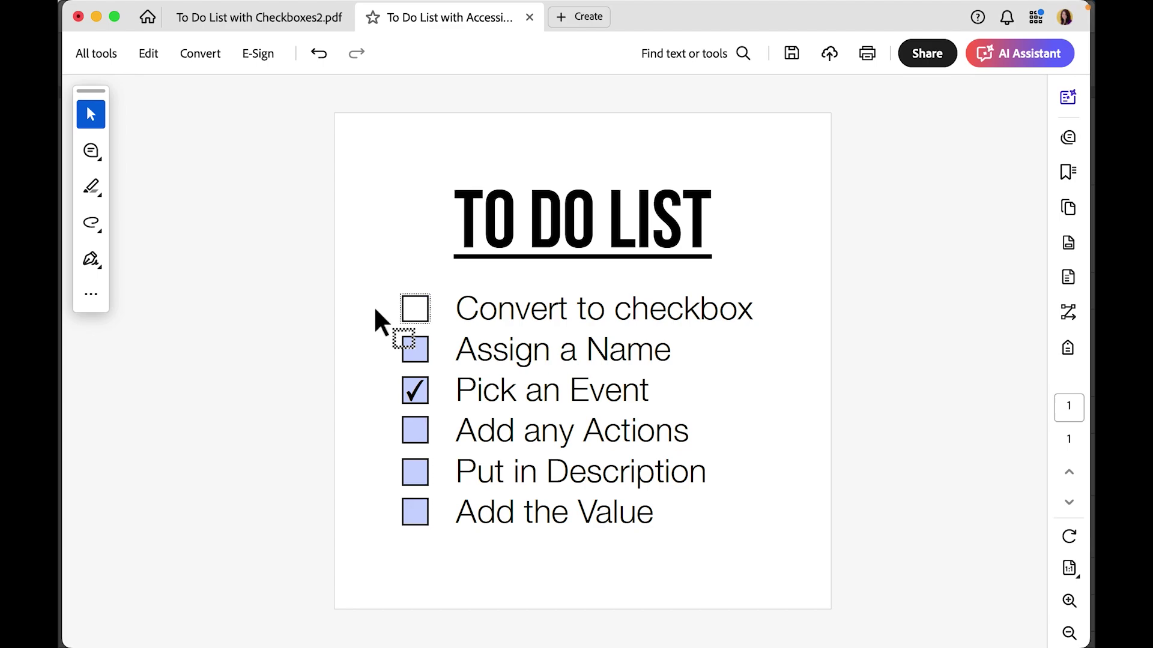
key("space")
key("Tab")
key("Tab")
key("Tab")
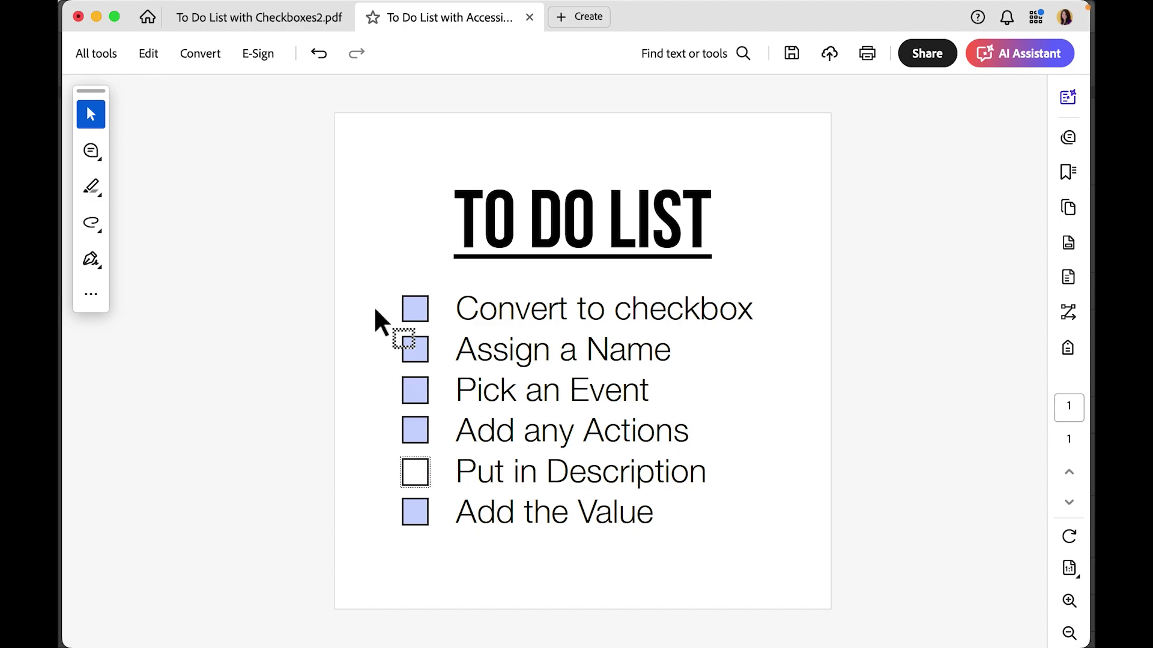
key("Tab")
key("Tab")
key("Tab")
key("Tab")
key("Tab")
key("Tab")
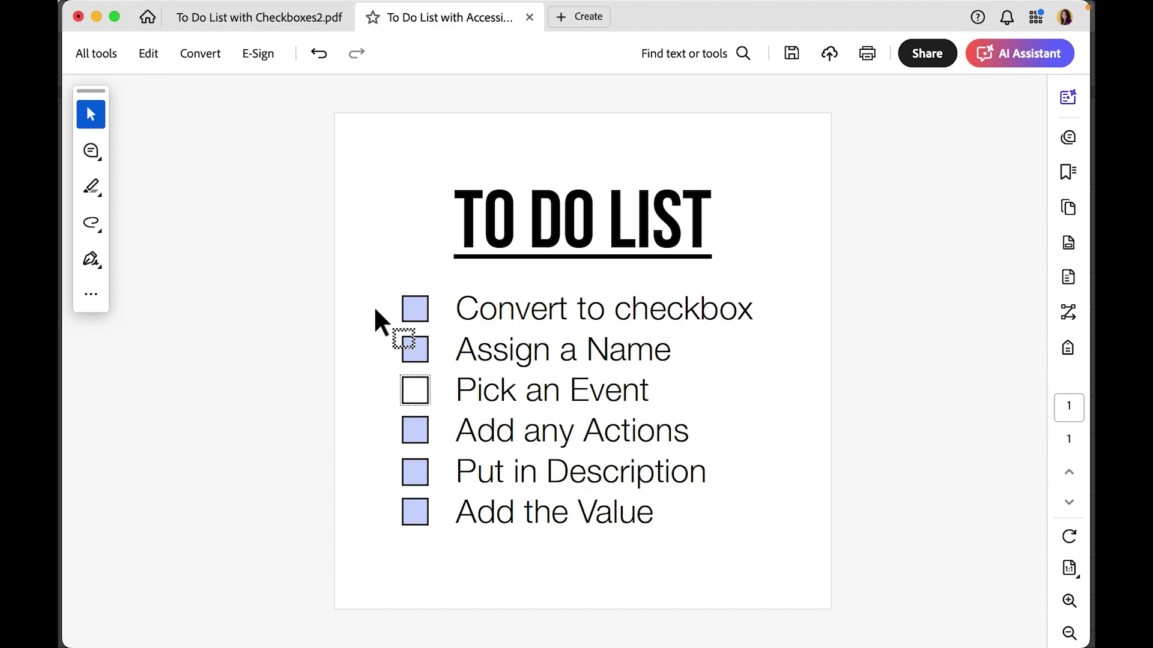